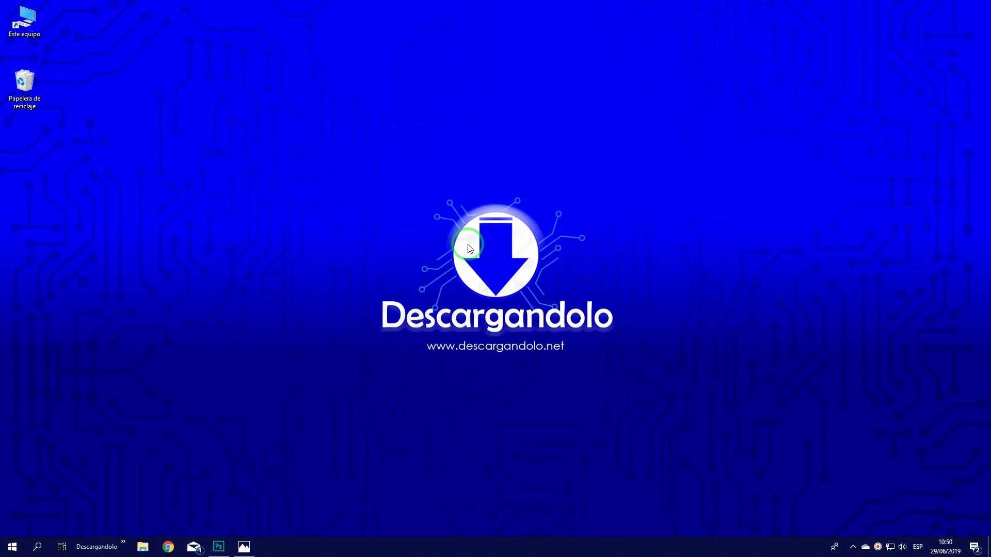
Step: Load facebook.com in Google Chrome to check that the site opens, and minimise the browser window
right_click(475, 241)
click(493, 284)
click(167, 547)
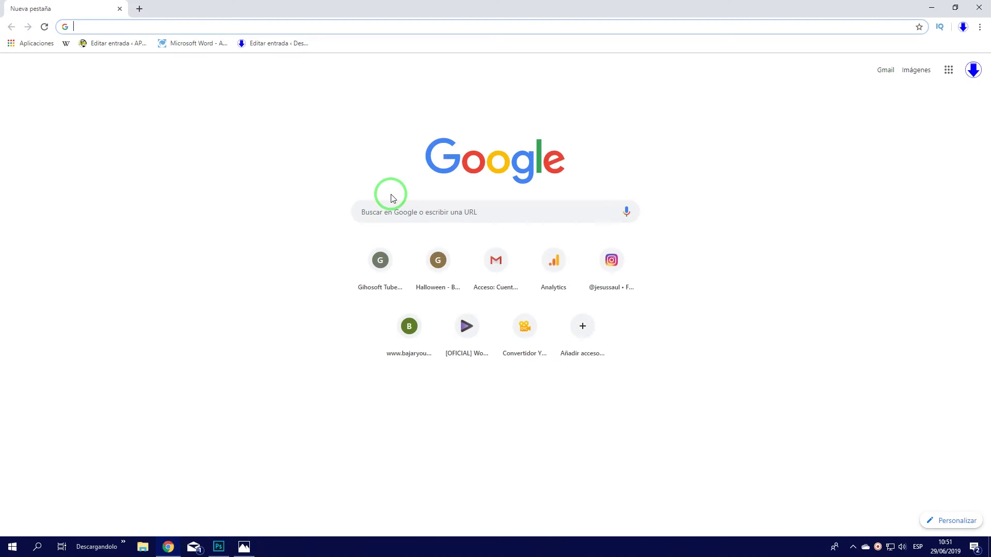
text(facebook.com)
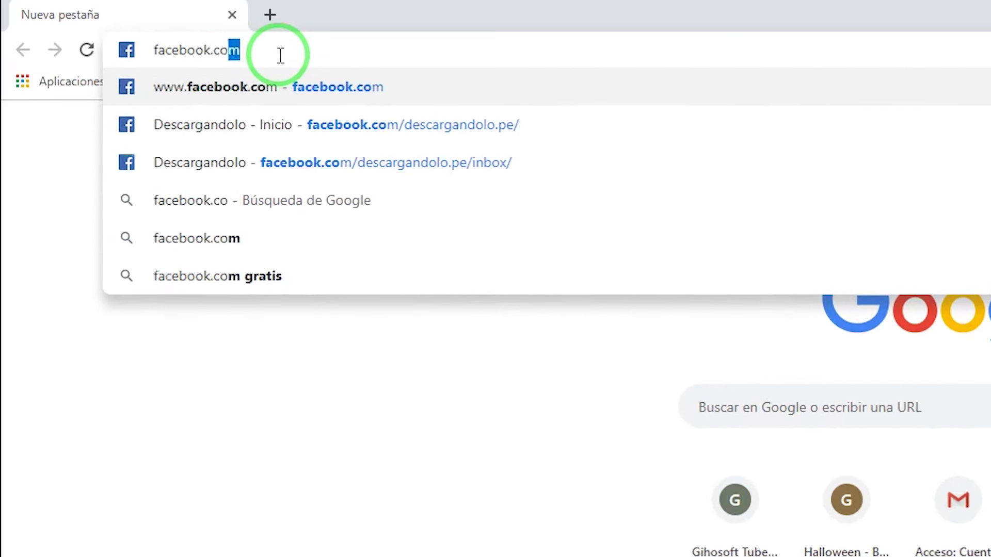
key(Return)
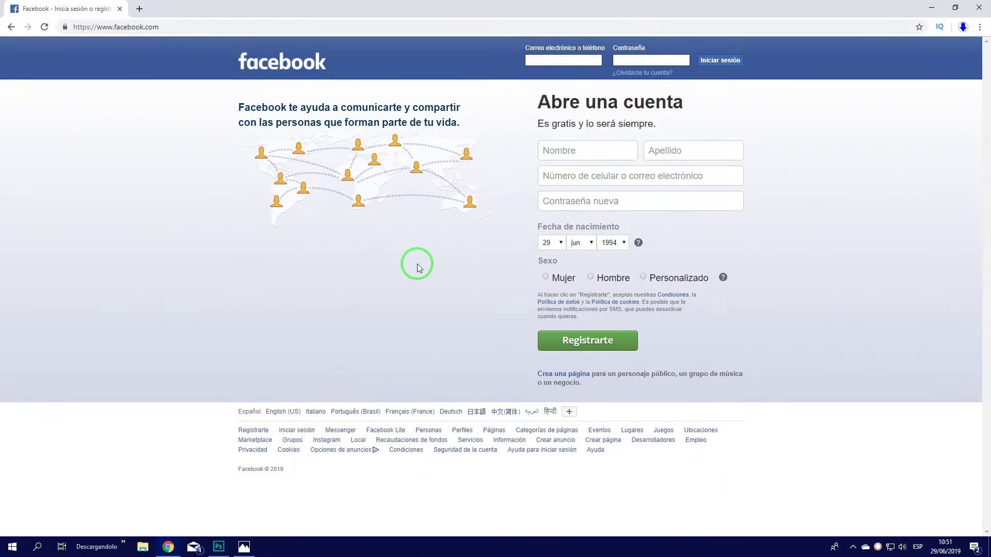
click(70, 26)
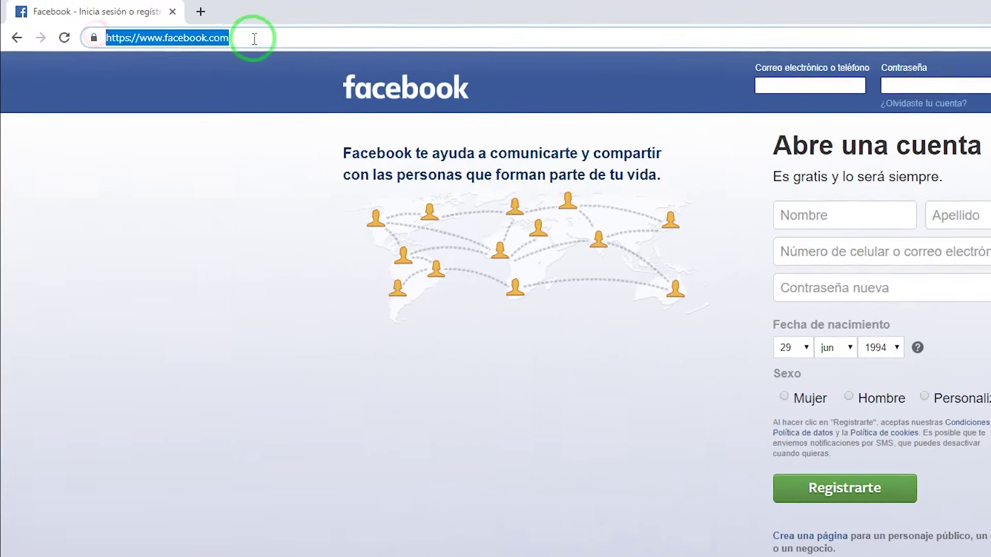
click(226, 33)
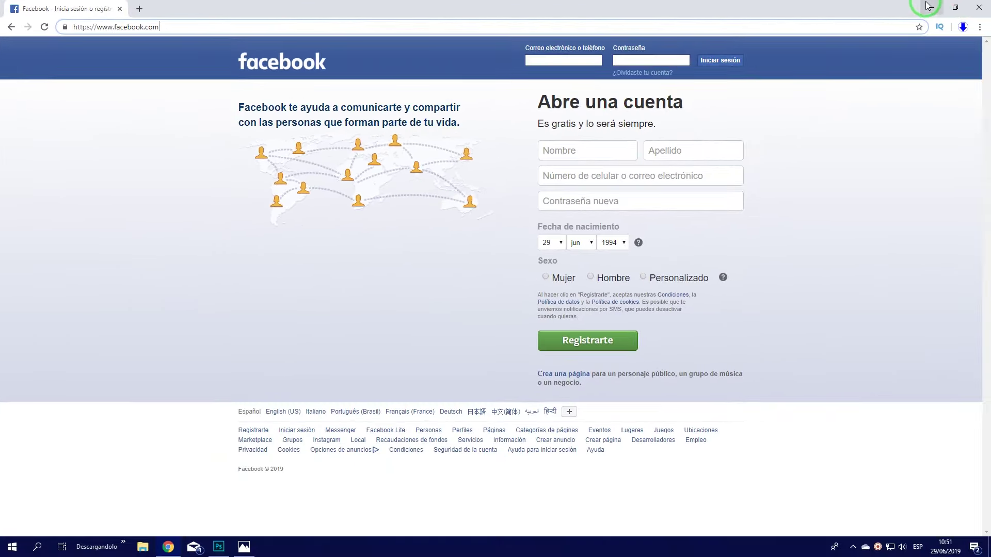
click(927, 7)
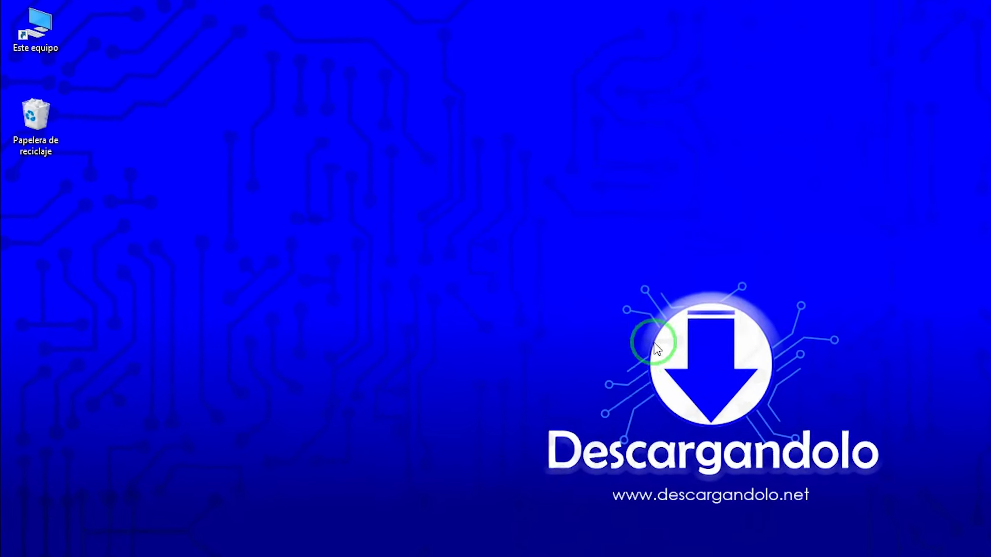
Step: Open This PC (Este equipo) and go to the Windows folder on Disco local (C:)
double_click(27, 47)
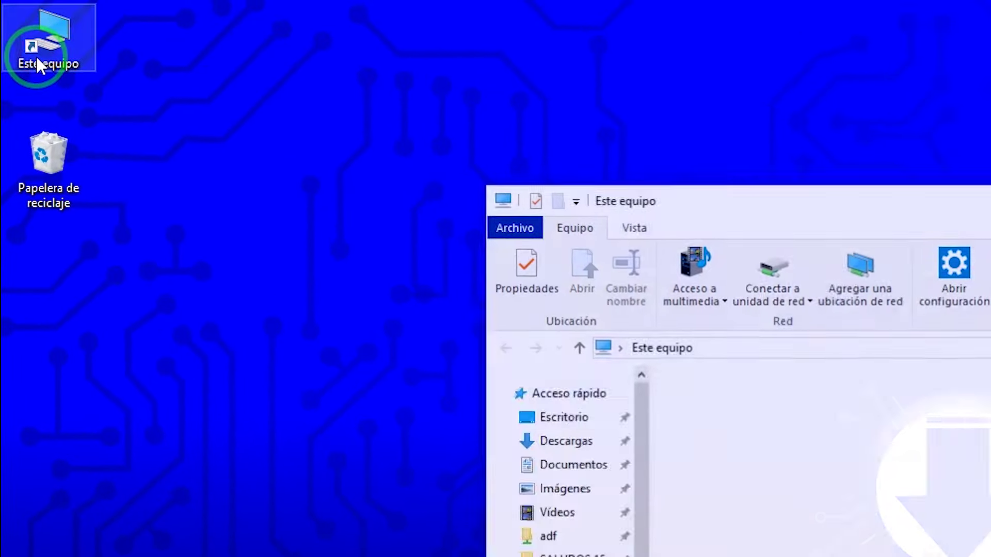
click(584, 452)
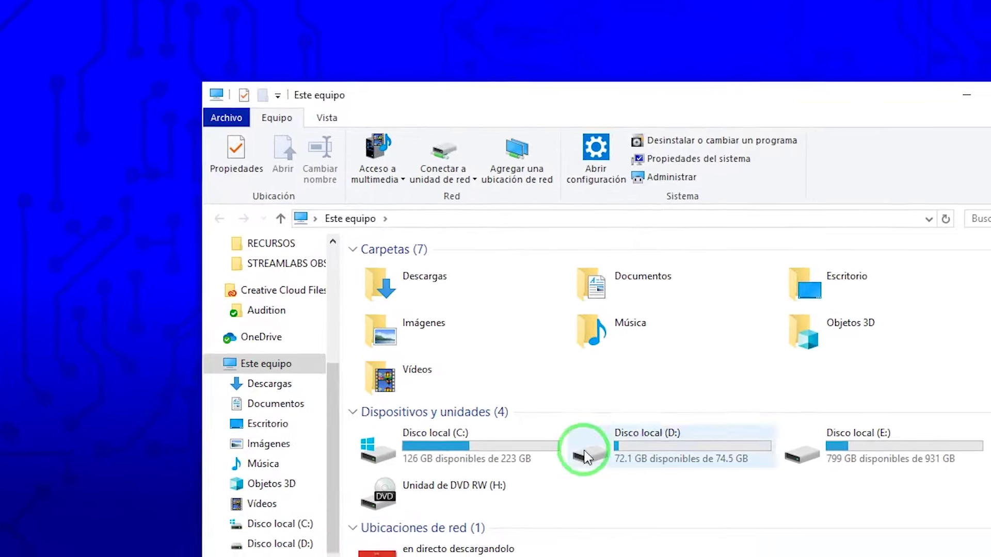
click(454, 453)
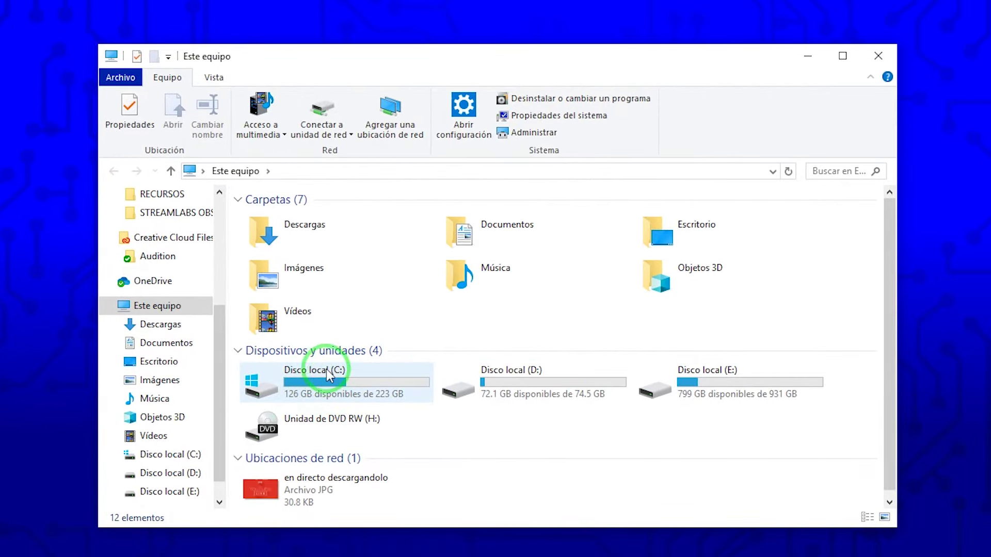
double_click(321, 372)
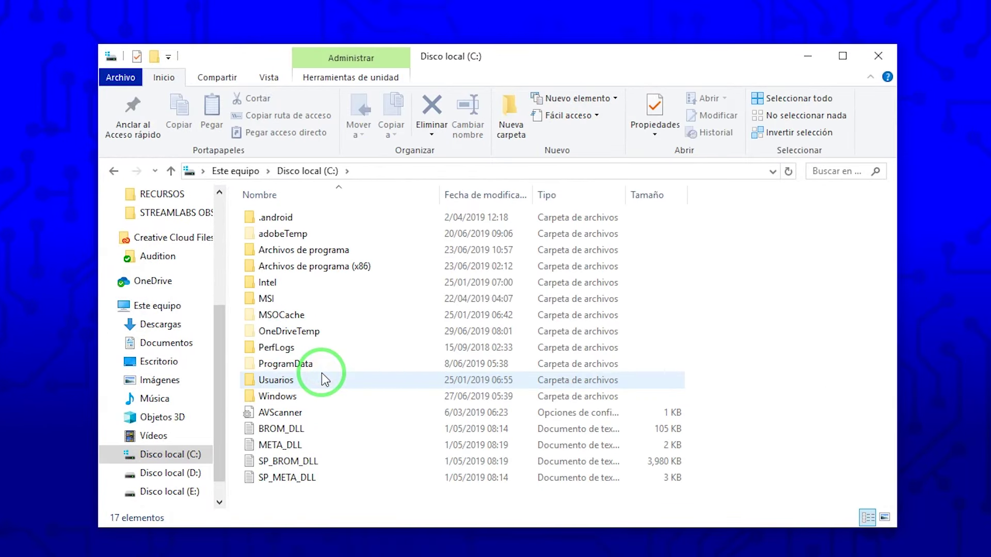
double_click(262, 396)
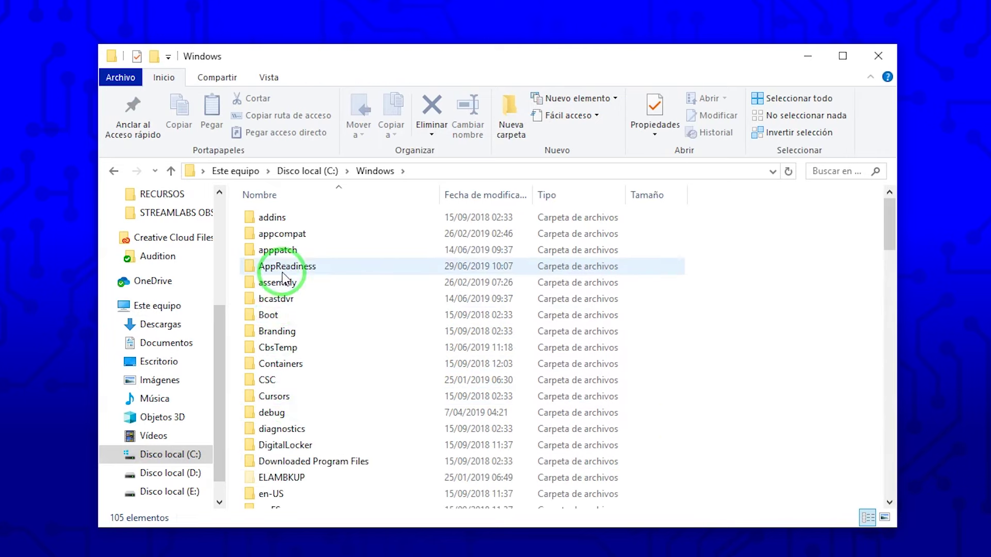
Step: Find and open the System32 folder inside the Windows folder
scroll(273, 348, down, 2)
scroll(268, 362, down, 5)
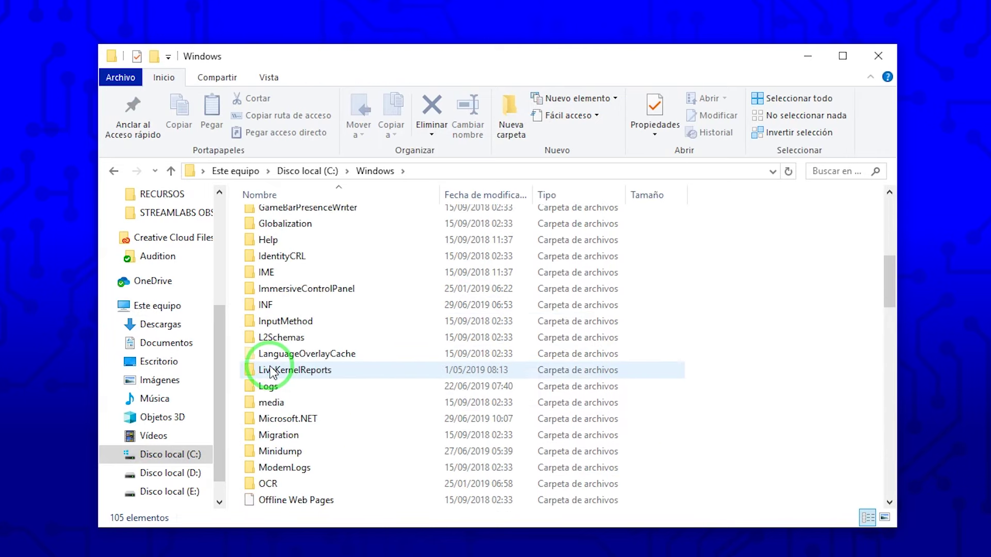
scroll(271, 372, down, 8)
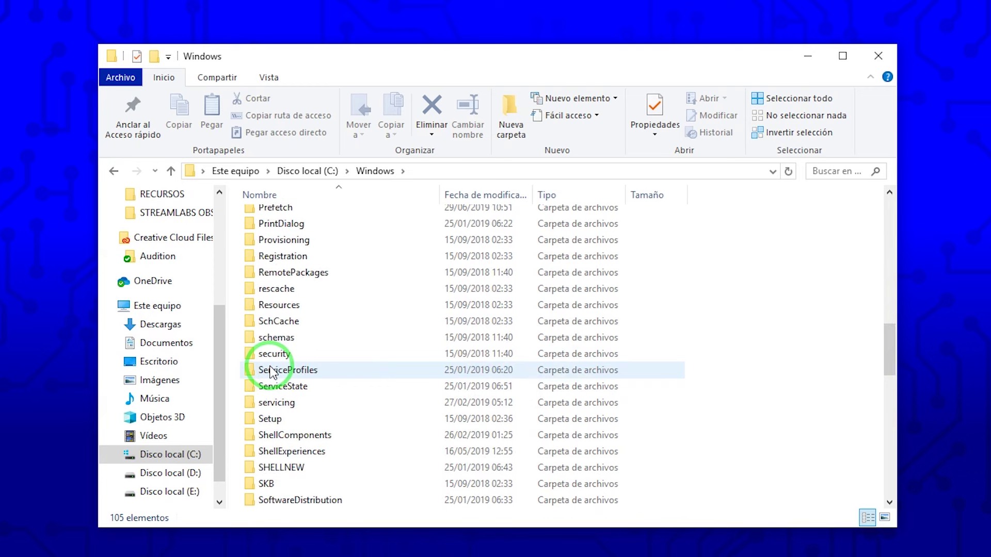
scroll(272, 372, down, 3)
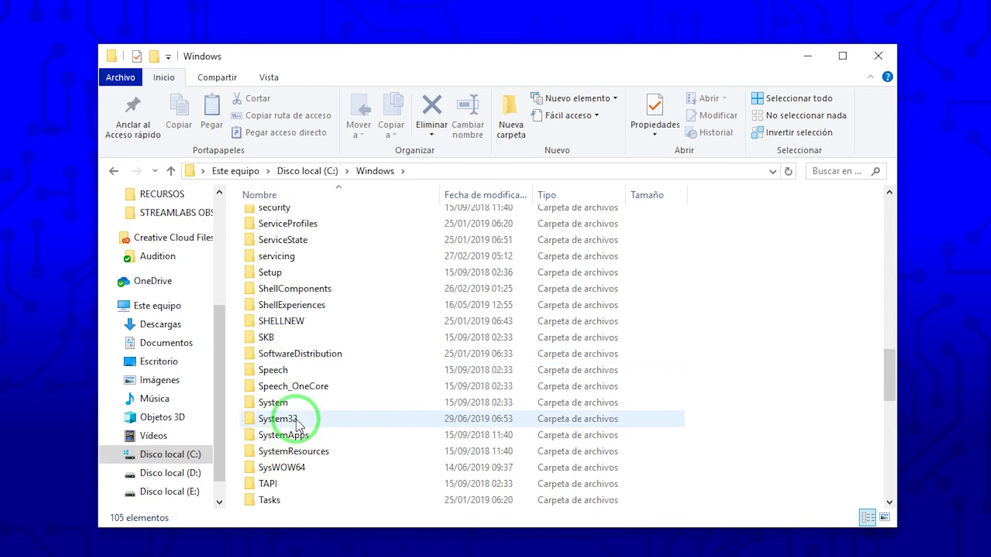
double_click(276, 421)
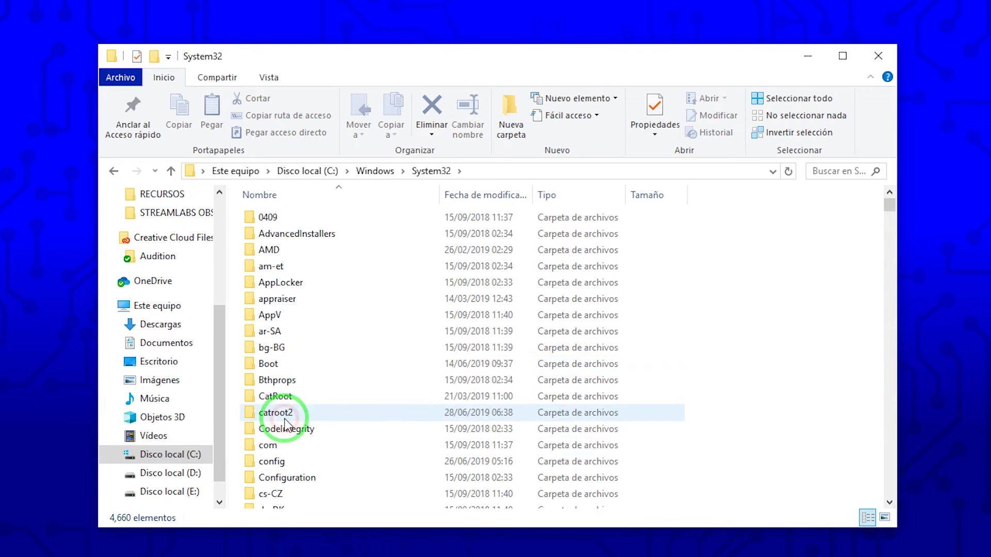
Step: Go to the etc folder inside the drivers folder of System32
scroll(301, 369, down, 4)
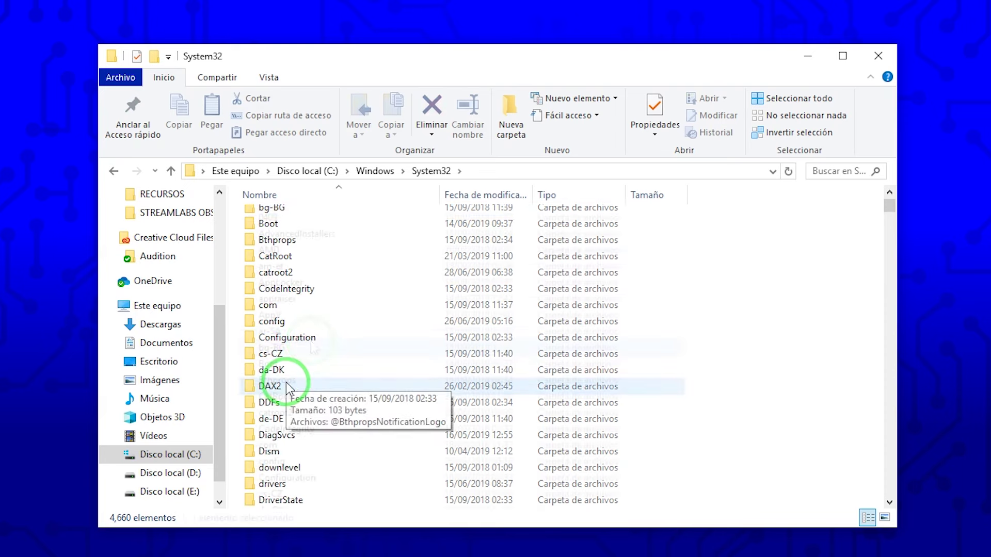
click(311, 341)
scroll(309, 342, down, 2)
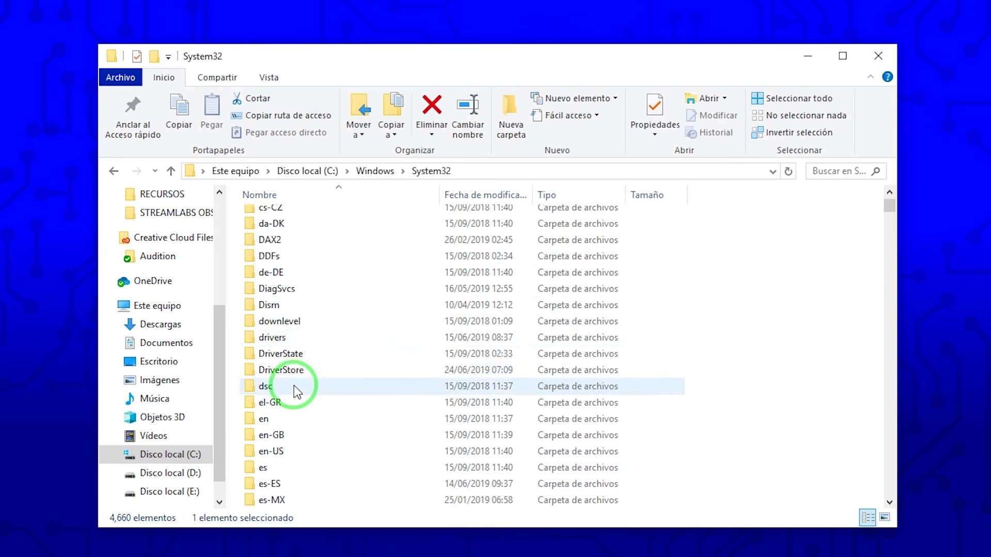
click(295, 313)
double_click(283, 338)
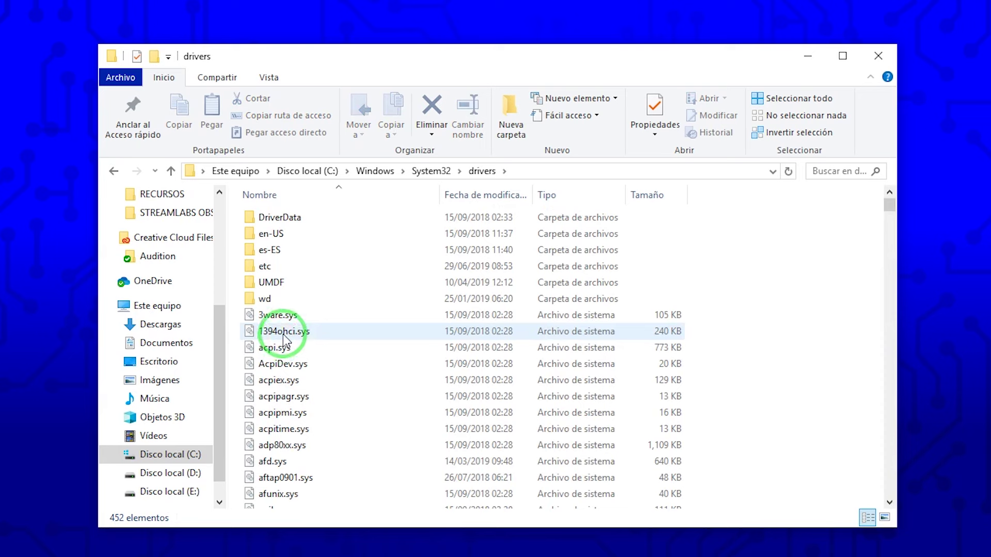
click(283, 267)
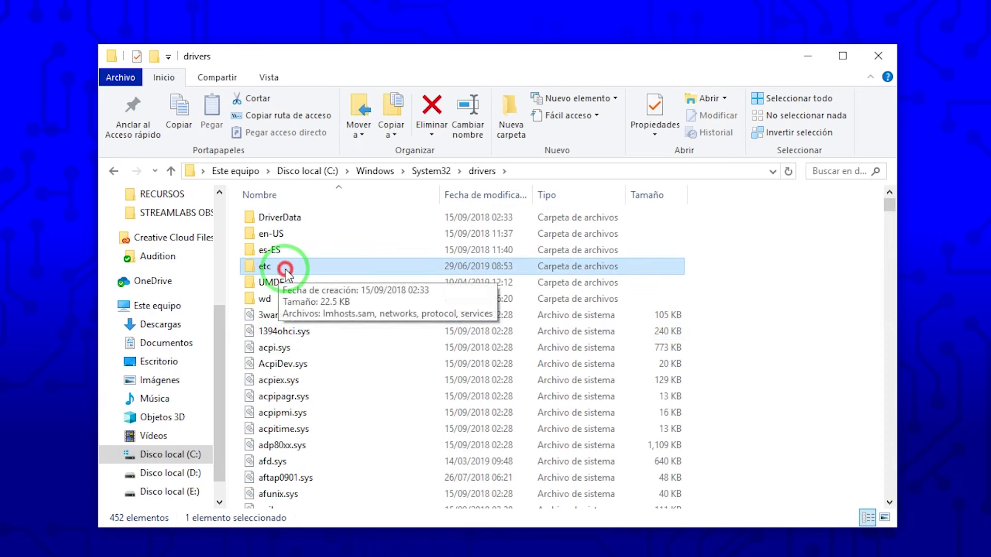
double_click(315, 268)
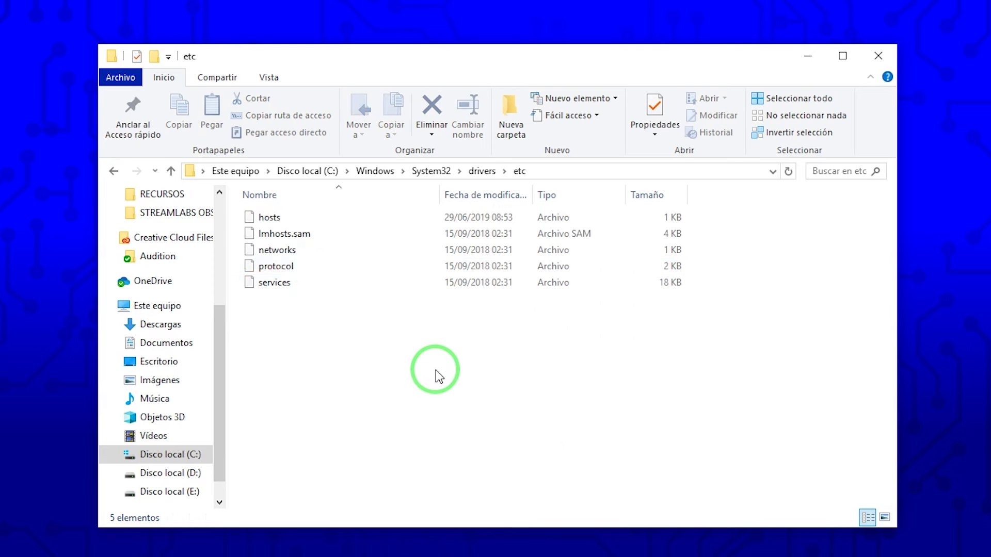
drag(504, 384, 281, 212)
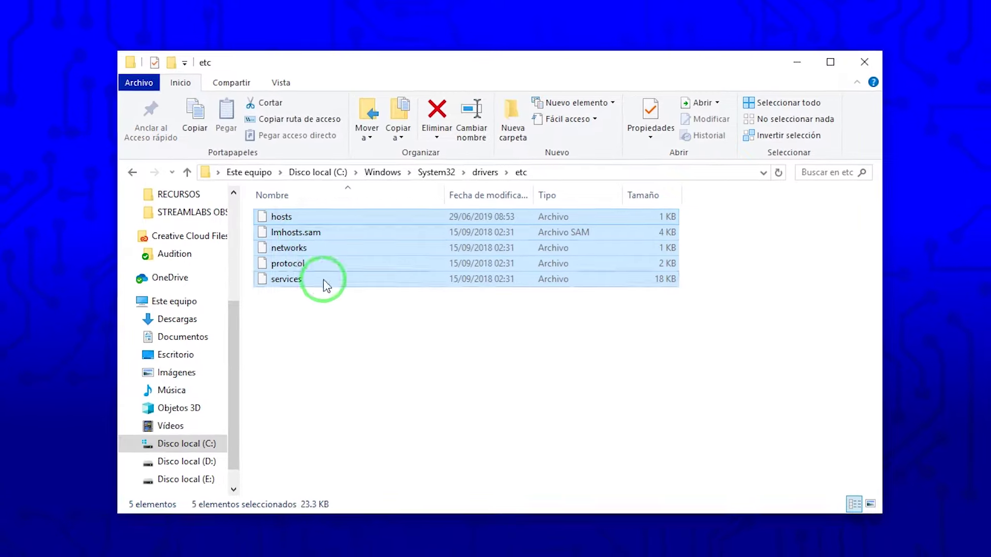
click(343, 347)
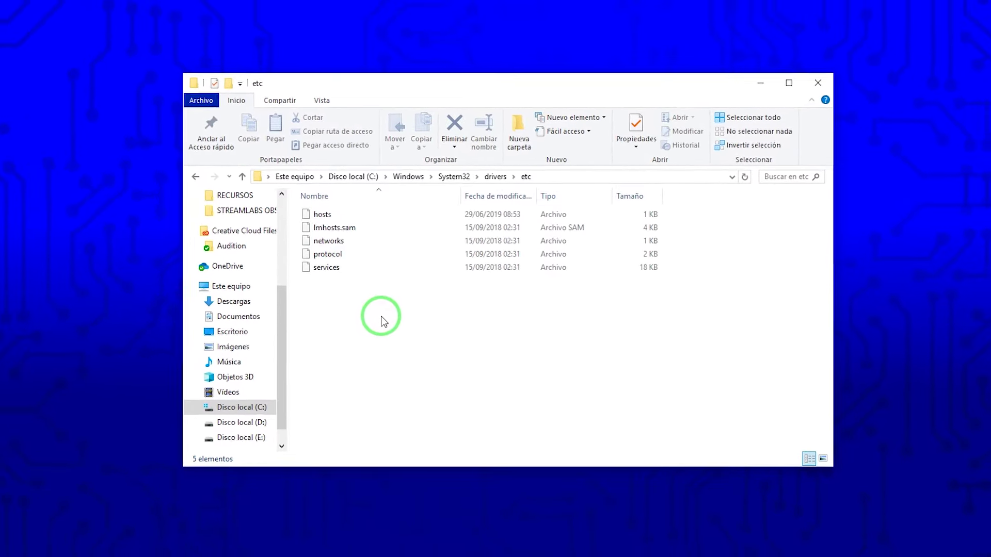
Step: Move the hosts file from the etc folder to an empty area of the desktop, granting administrator permission
click(332, 215)
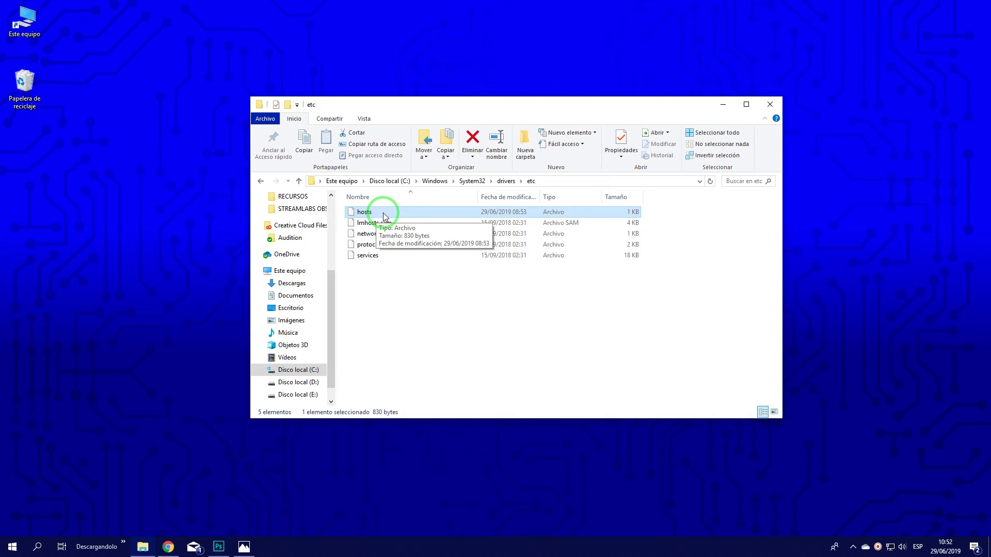
drag(383, 212, 188, 247)
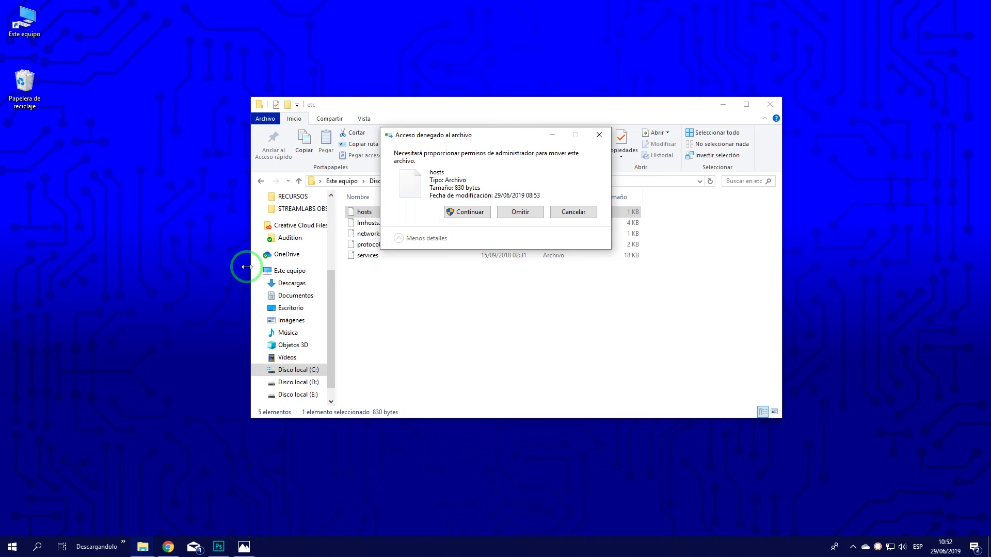
click(457, 212)
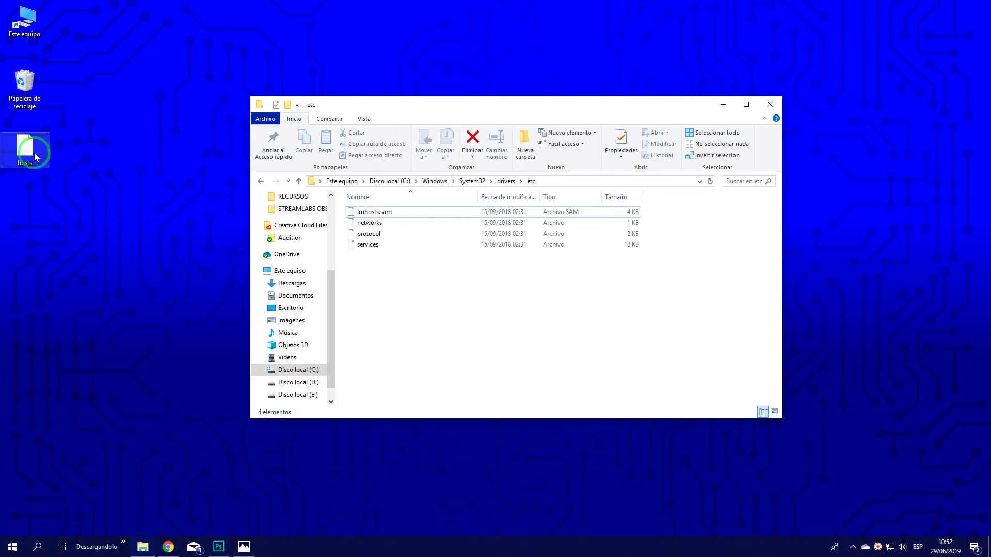
drag(27, 157, 174, 278)
Step: Open the hosts file on the desktop with Bloc de notas
right_click(174, 278)
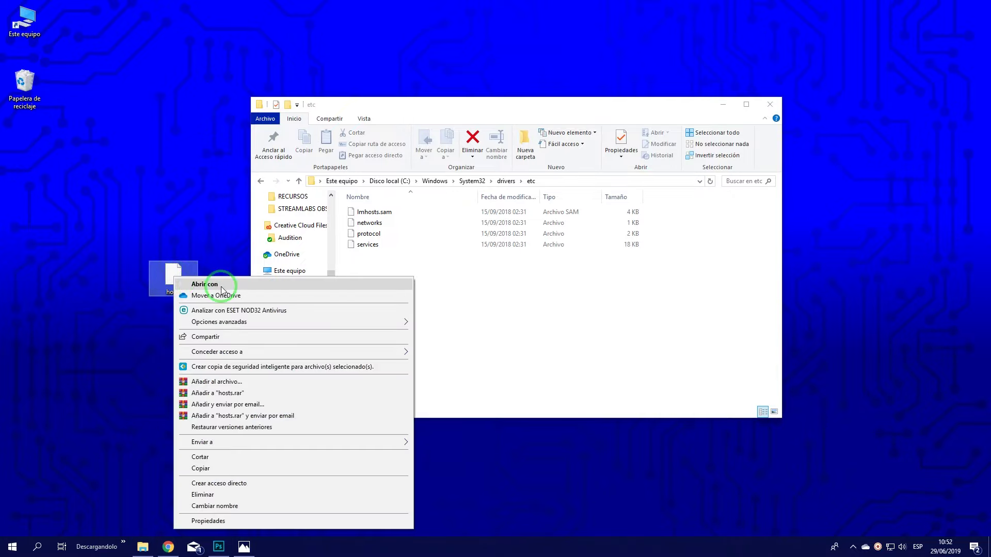
click(222, 285)
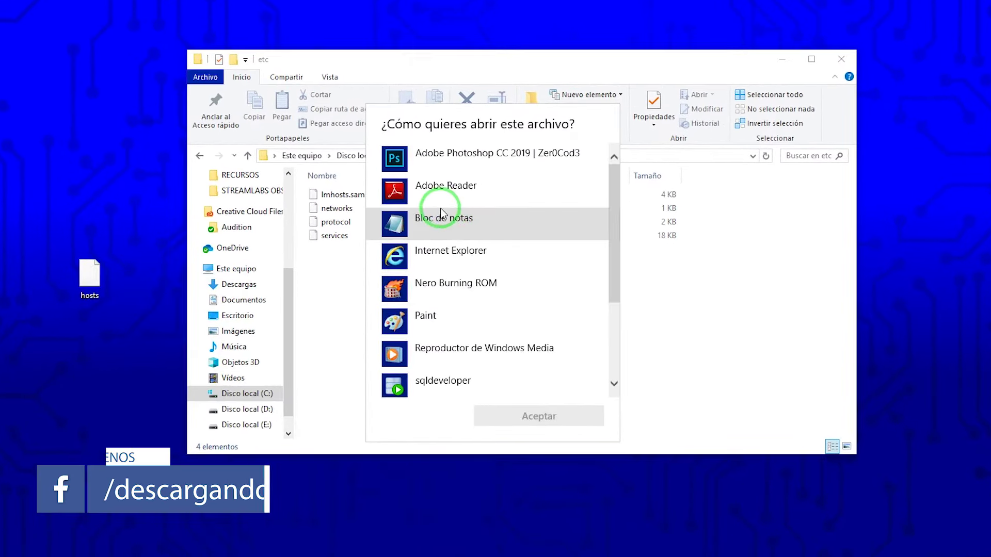
click(448, 221)
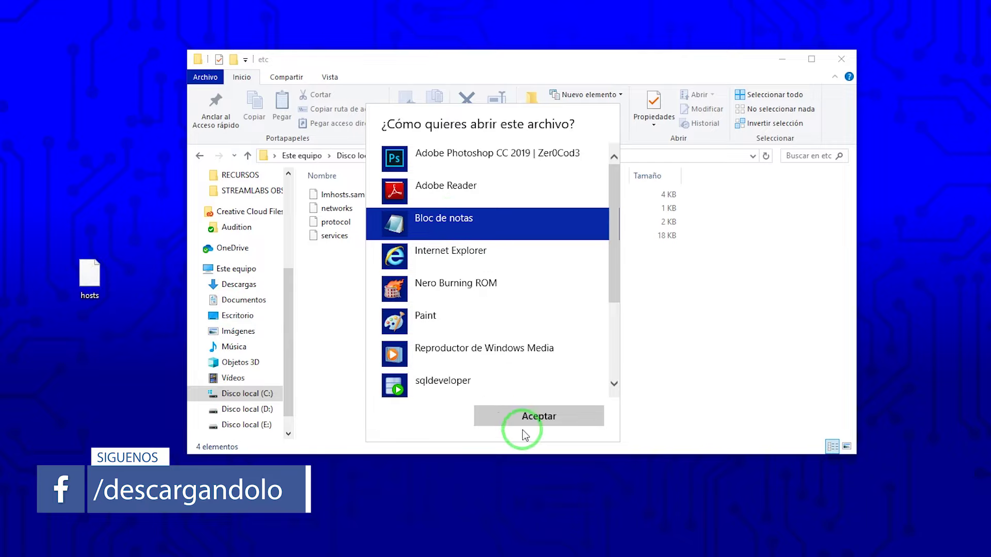
click(530, 413)
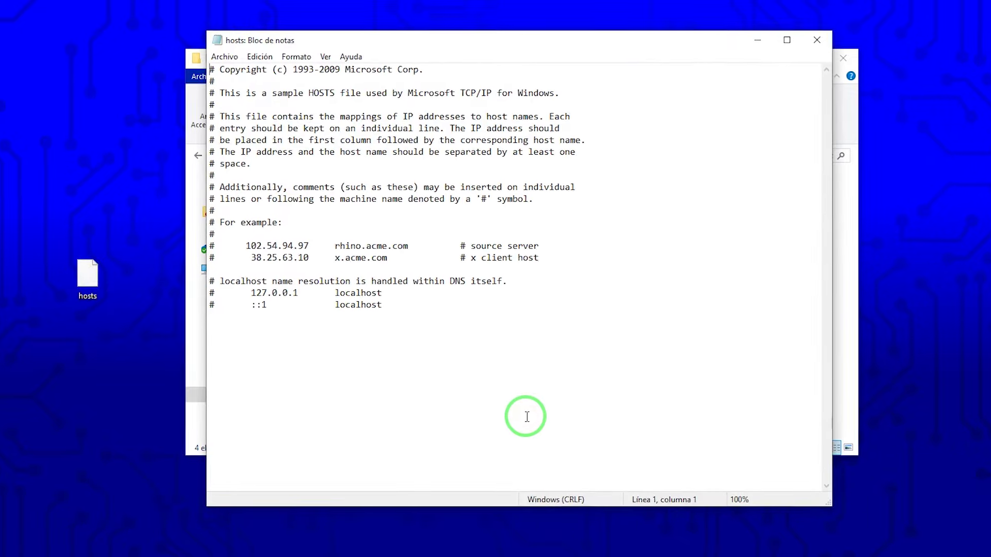
Step: Add a line with 127.0.0.1 at the end of the hosts file, leaving a blank line after the last localhost entry
click(399, 303)
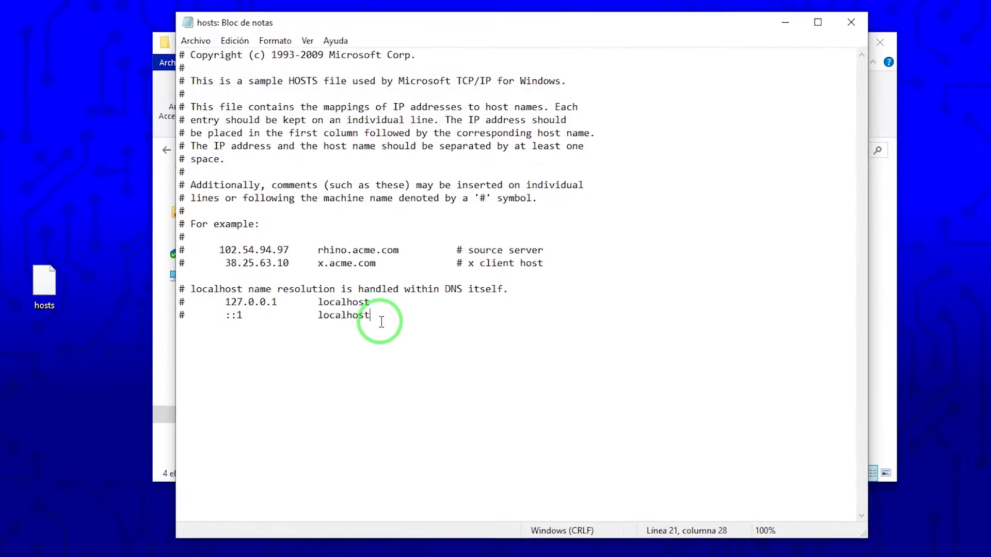
key(Return)
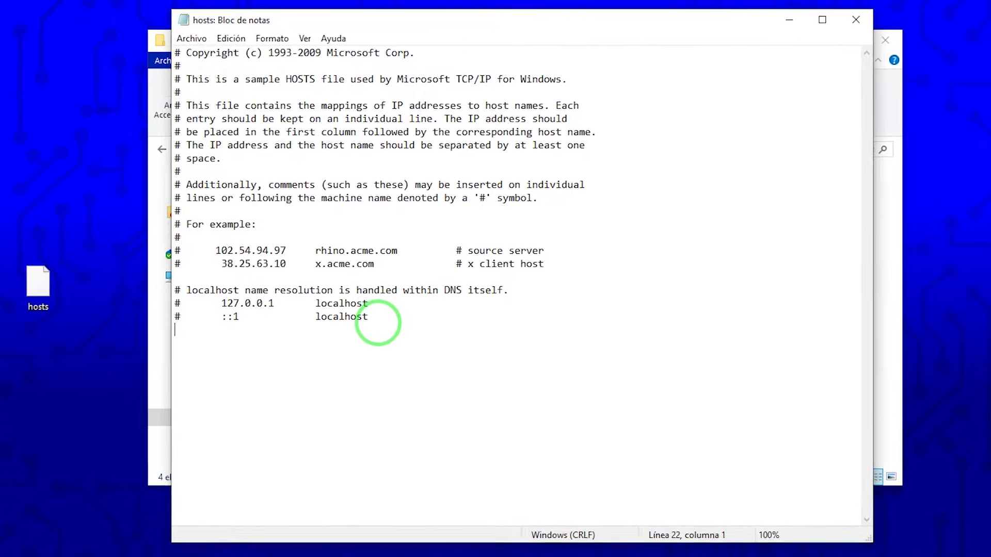
key(Return)
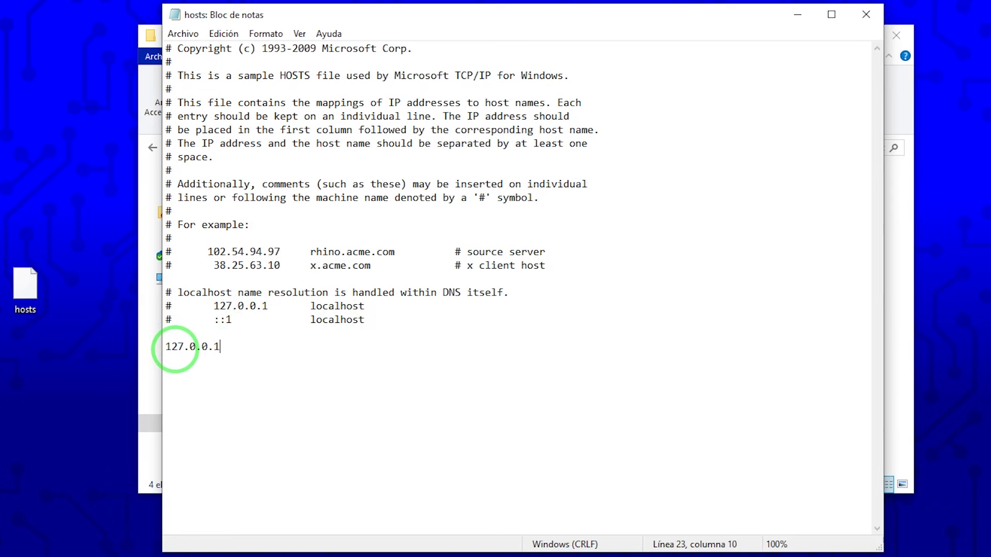
text(127.0.0.1)
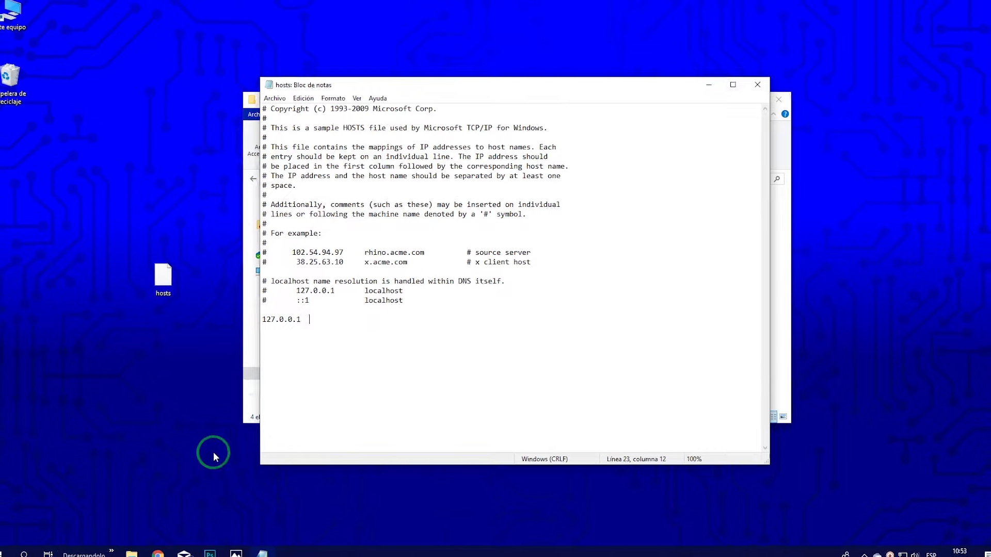
click(155, 555)
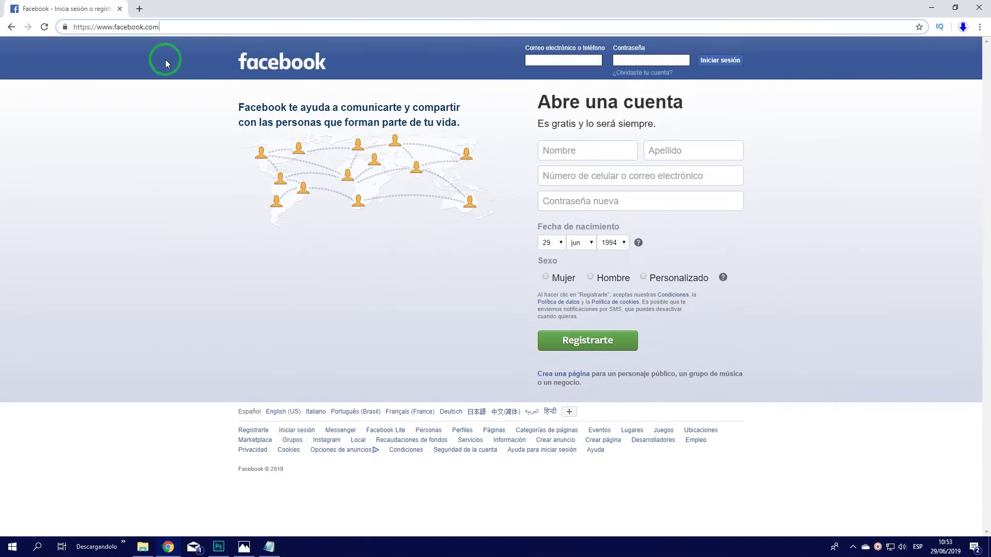
right_click(105, 31)
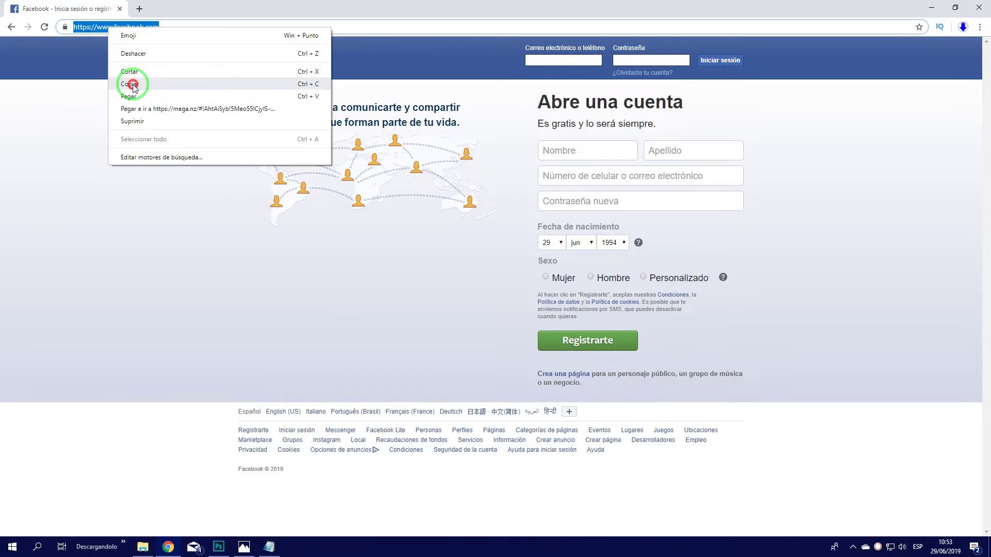
click(130, 84)
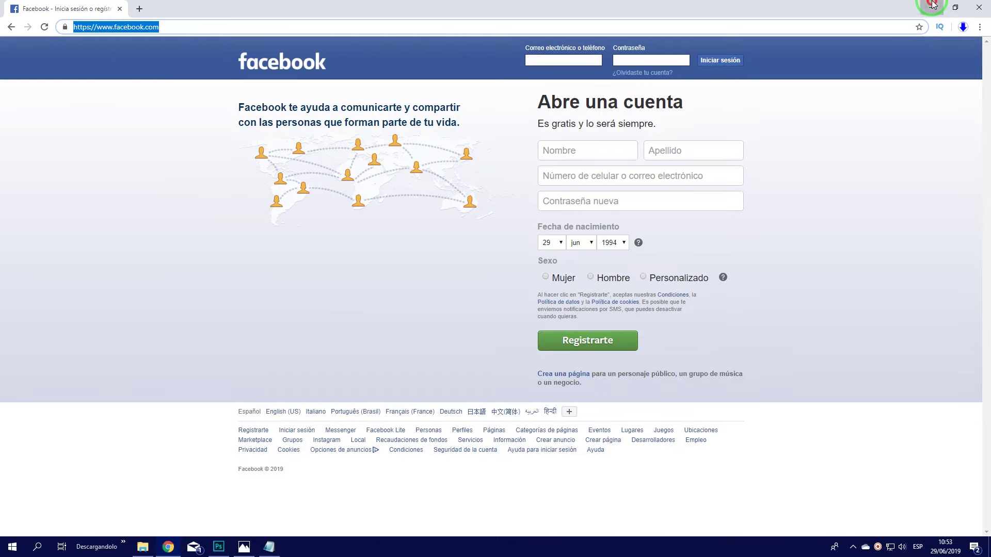
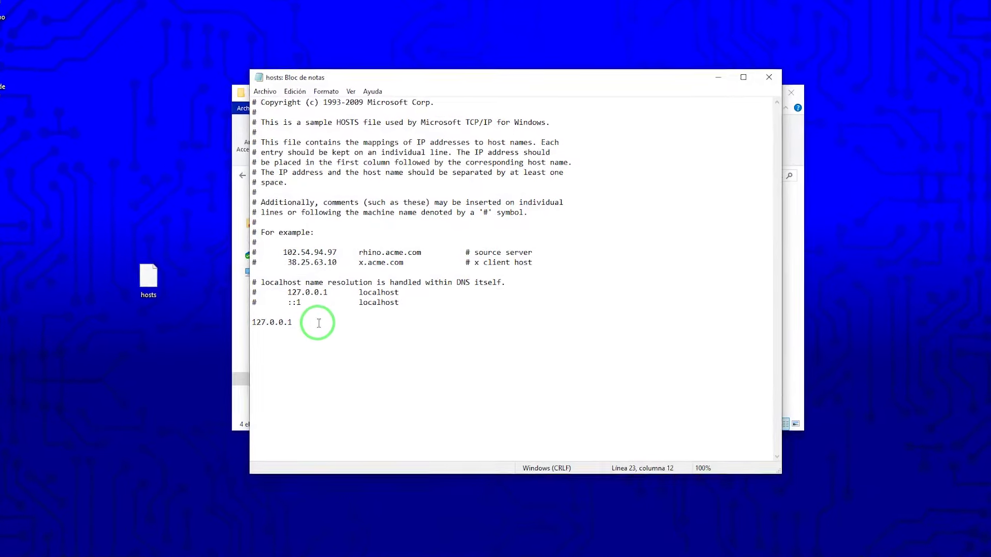
right_click(300, 330)
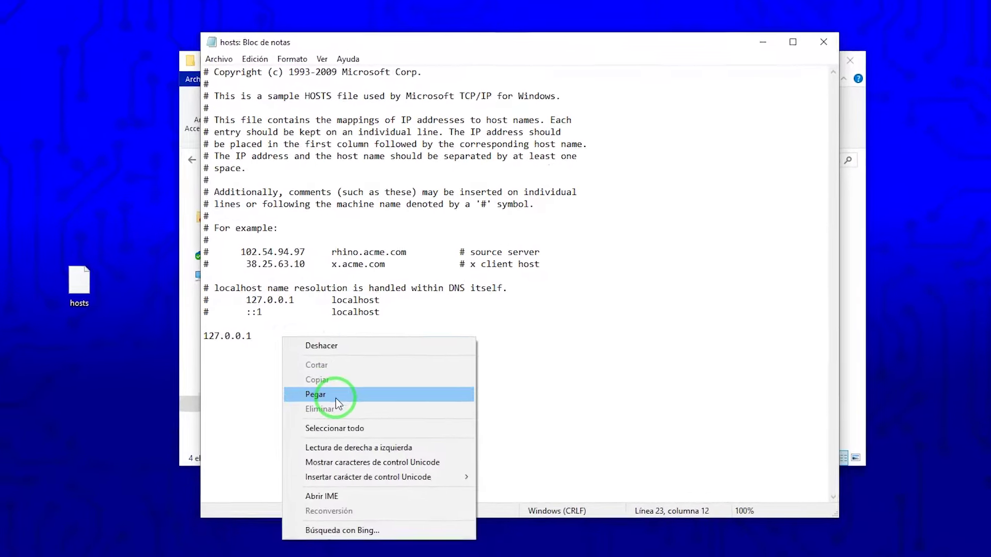
click(333, 384)
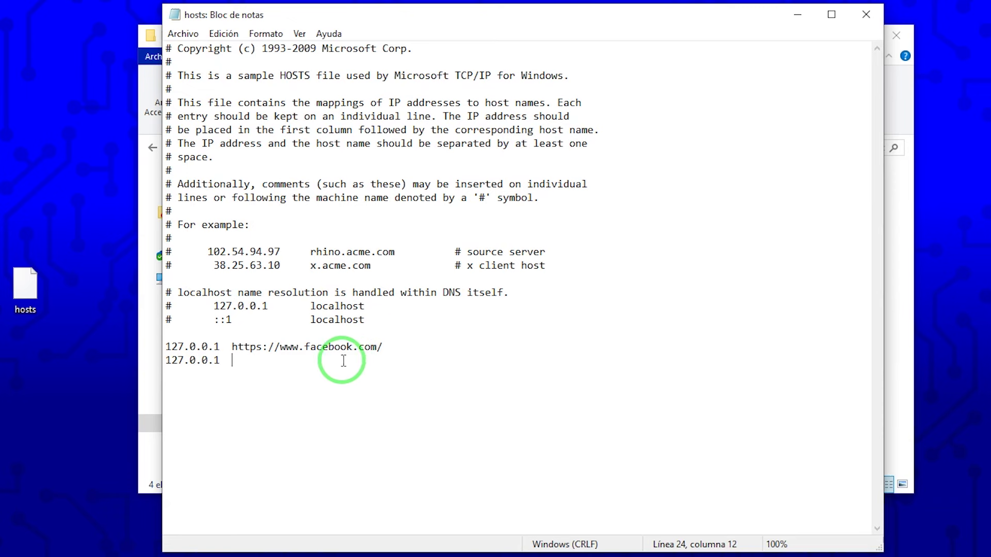
drag(280, 346, 379, 345)
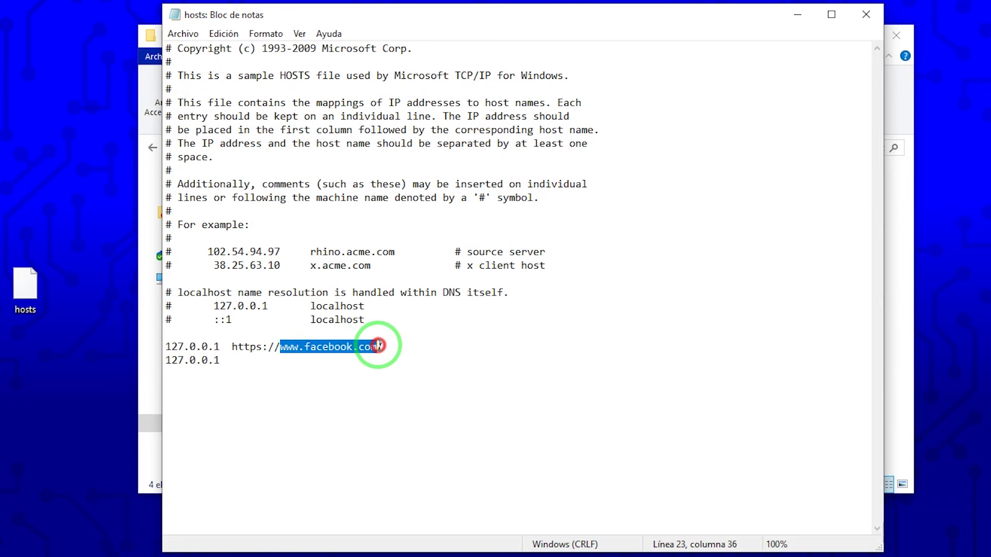
click(247, 363)
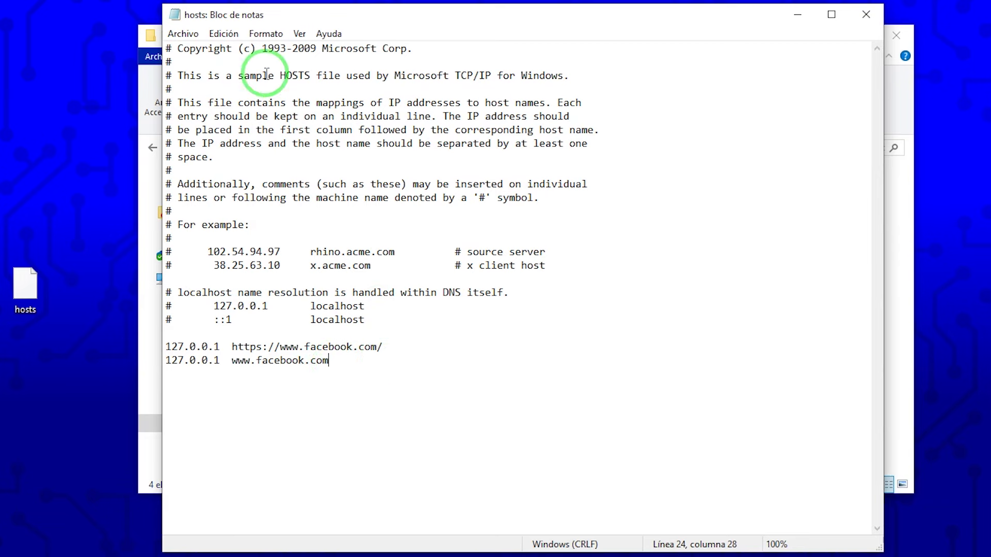
Step: Save the edited hosts file and close Bloc de notas
click(179, 34)
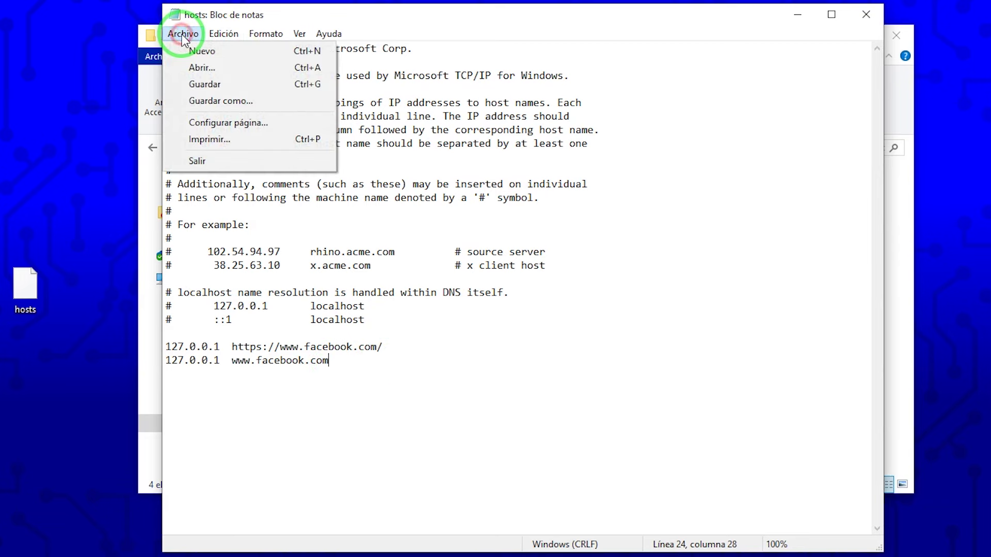
click(226, 87)
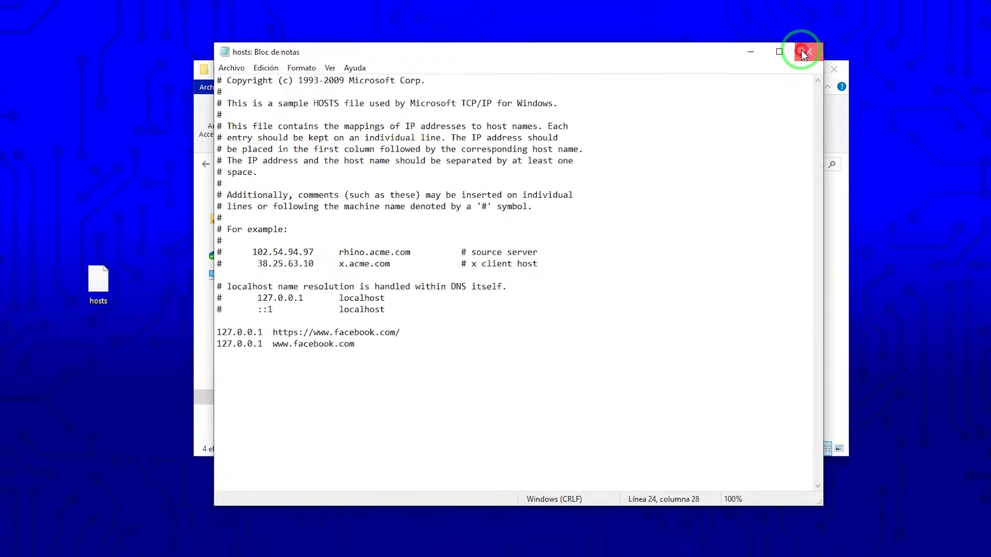
click(835, 34)
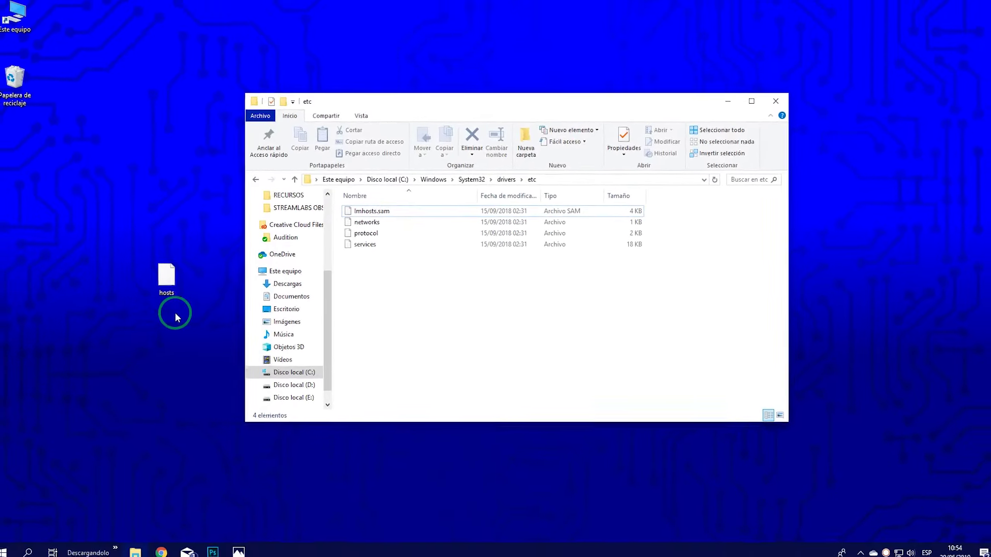
Step: Move the hosts file from the desktop back into the etc folder, granting administrator permission
drag(126, 284, 362, 293)
click(481, 220)
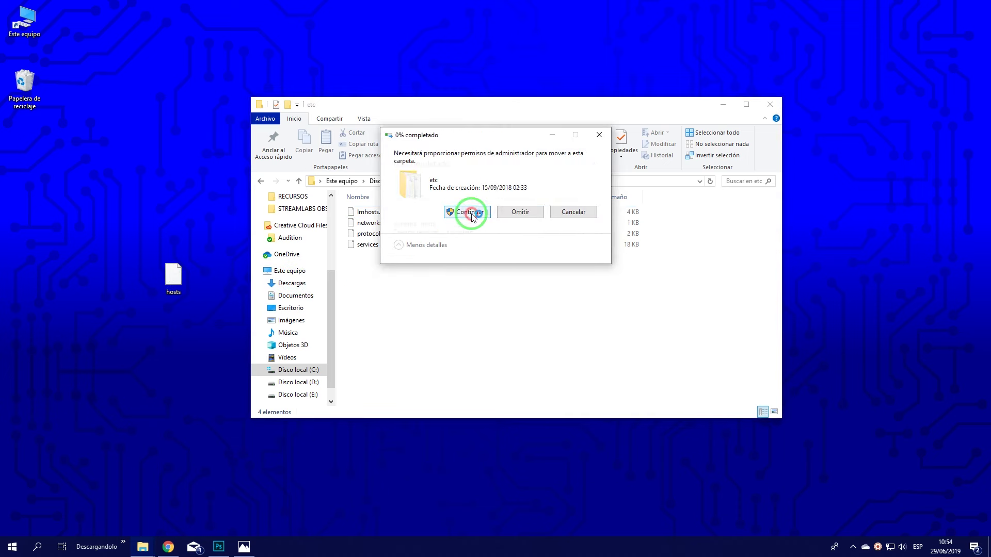
click(445, 337)
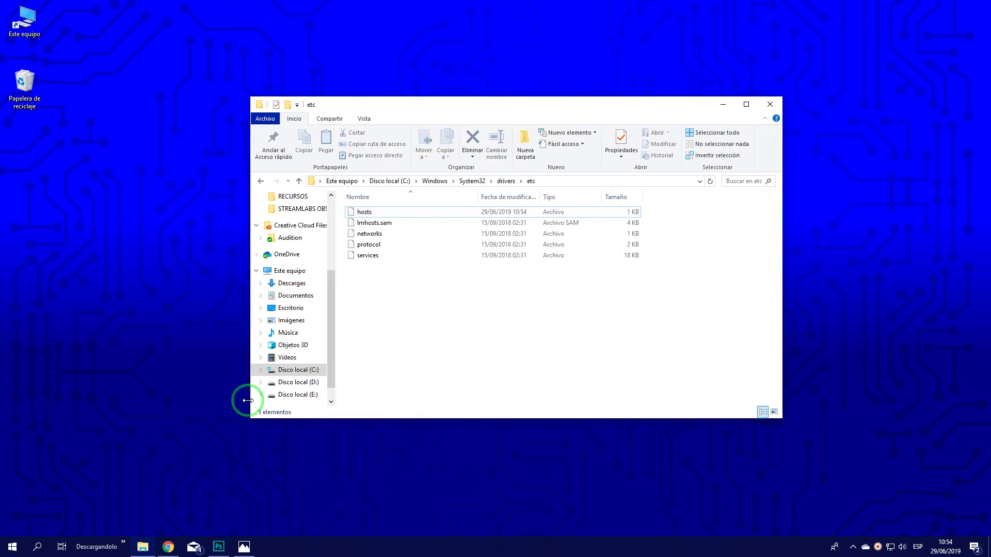
Step: Switch to Chrome, replace the open Facebook tab with a new one, and load facebook.com to test the block
click(167, 550)
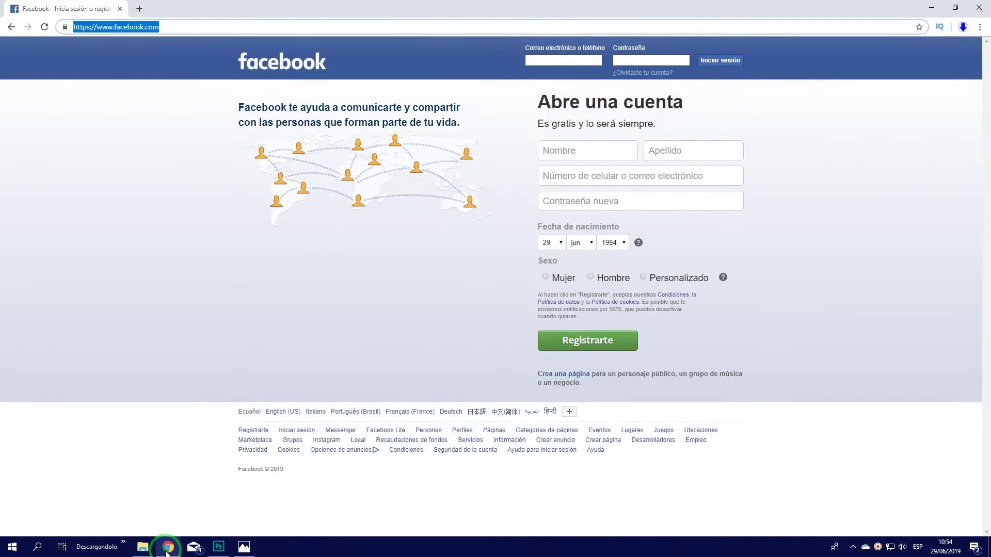
click(264, 258)
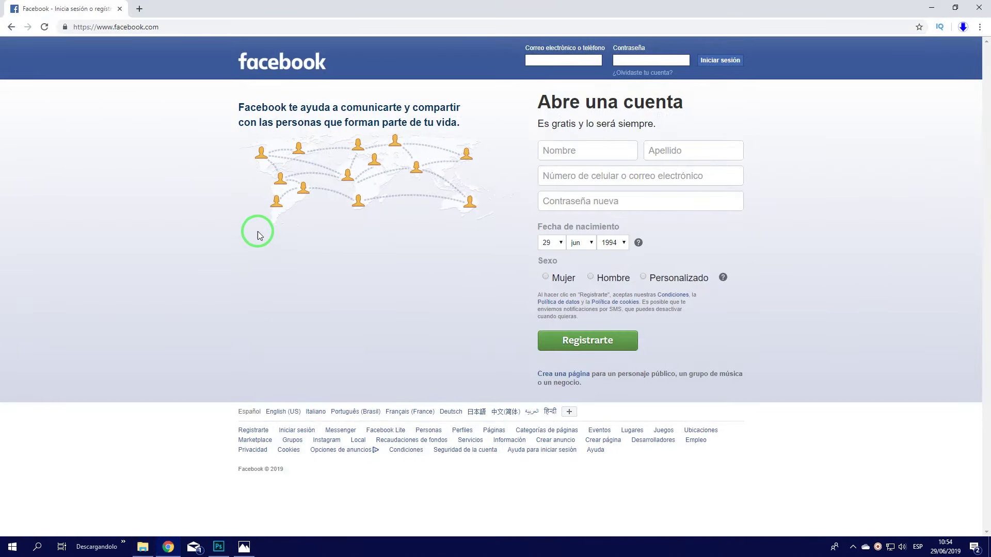
click(141, 9)
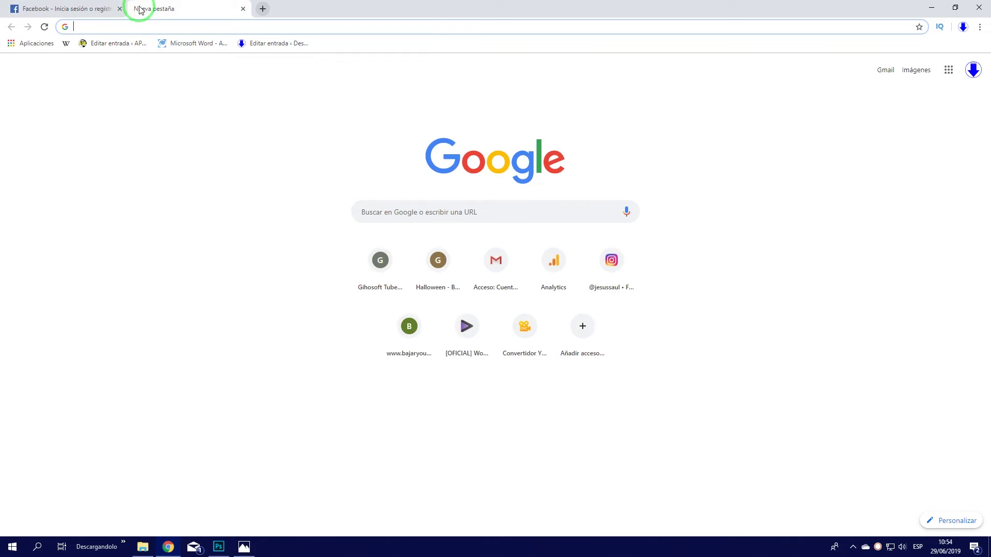
click(118, 10)
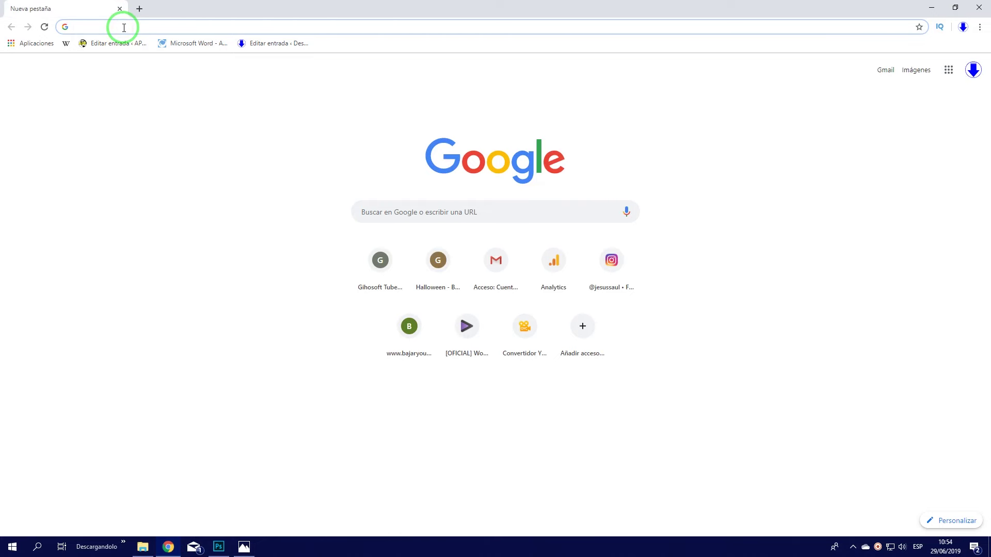
text(facebook.com)
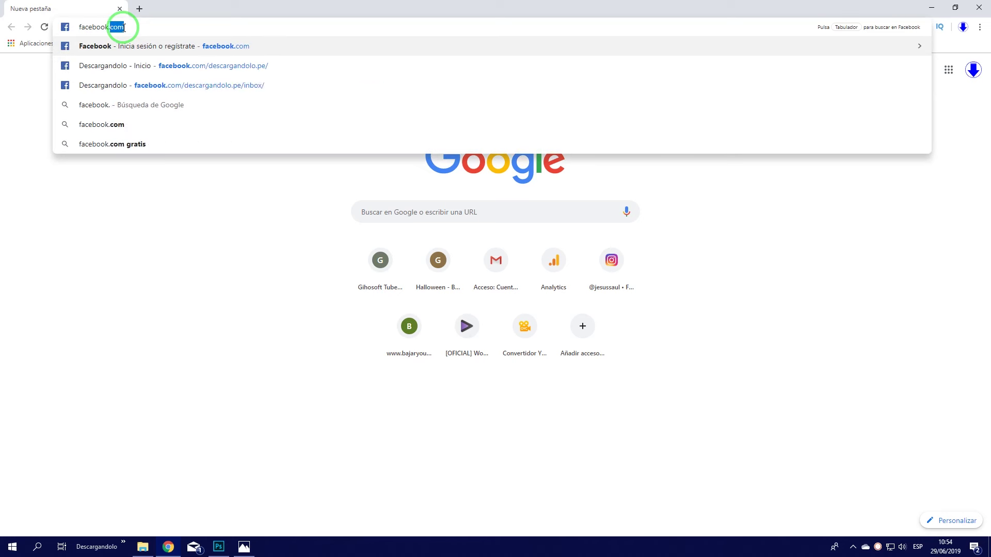
key(Return)
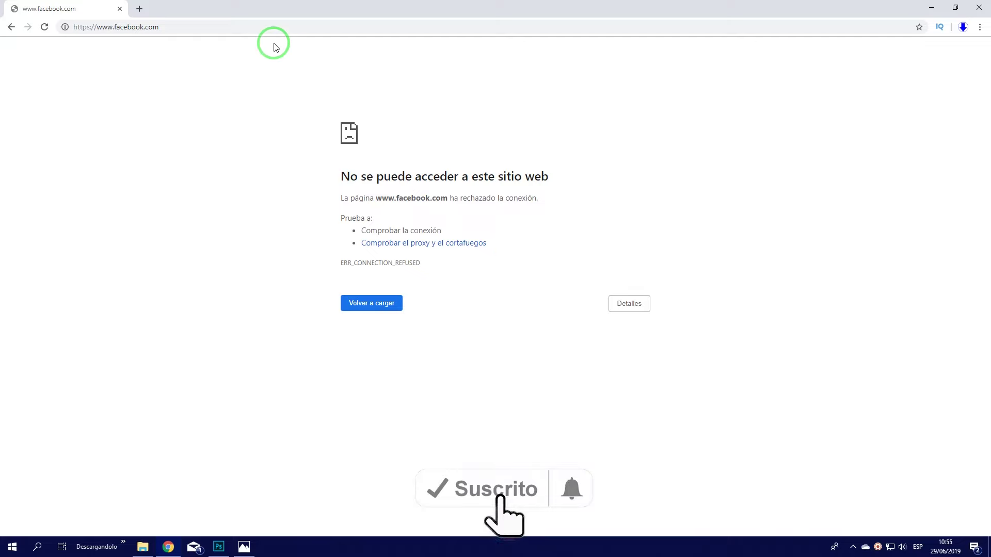
Step: Open youtube.com in another new browser tab
click(144, 9)
text(youtube.c)
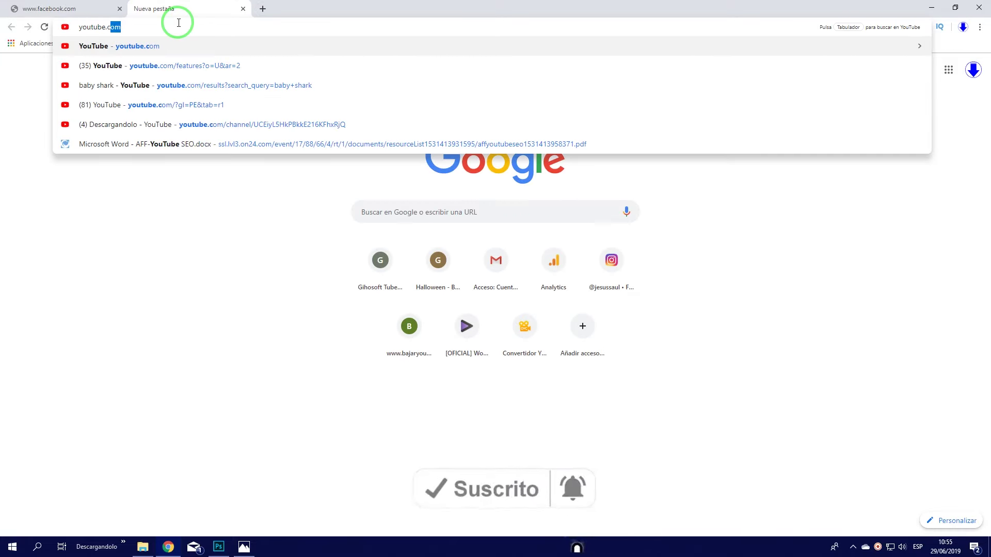
key(Return)
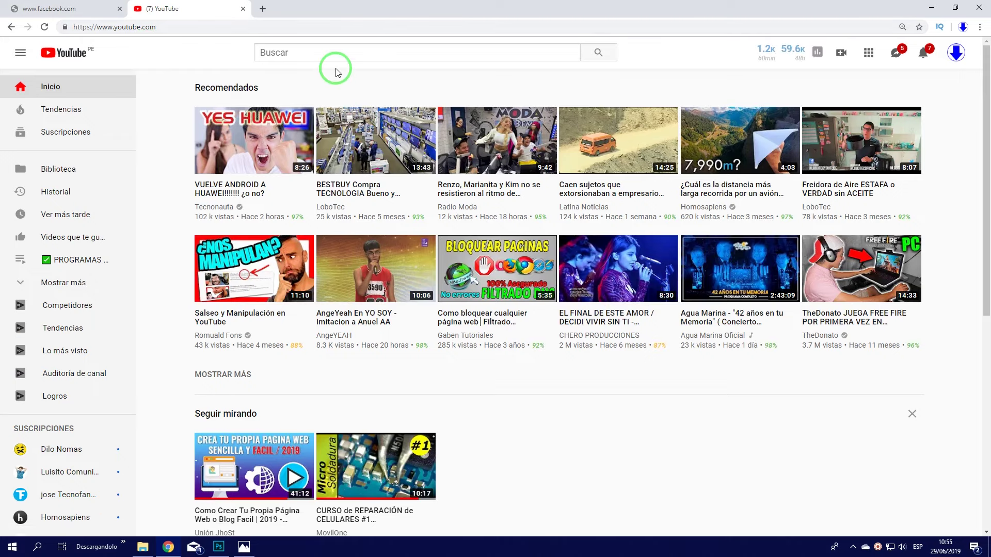
Step: Return to the etc folder and move the hosts file out to the desktop again, granting administrator permission
click(931, 8)
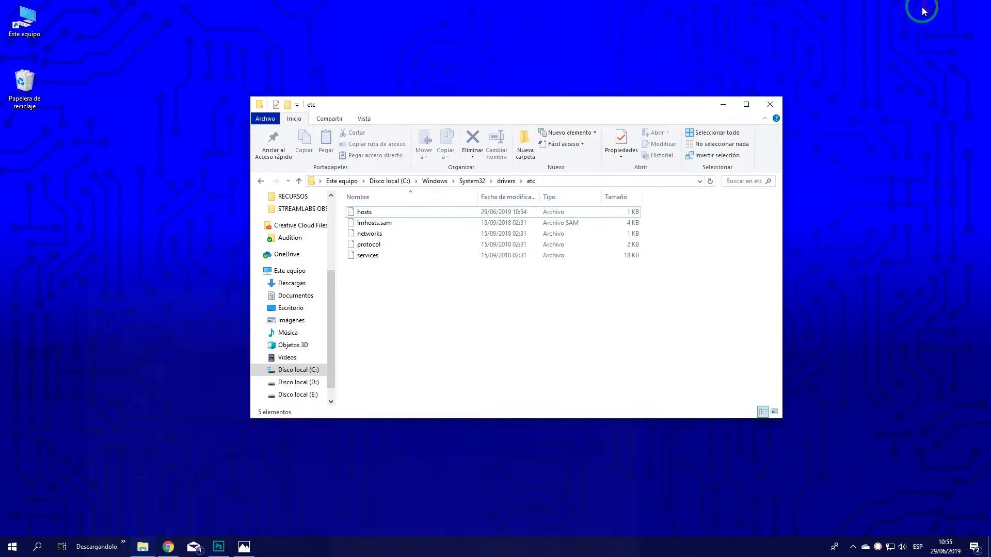
click(362, 212)
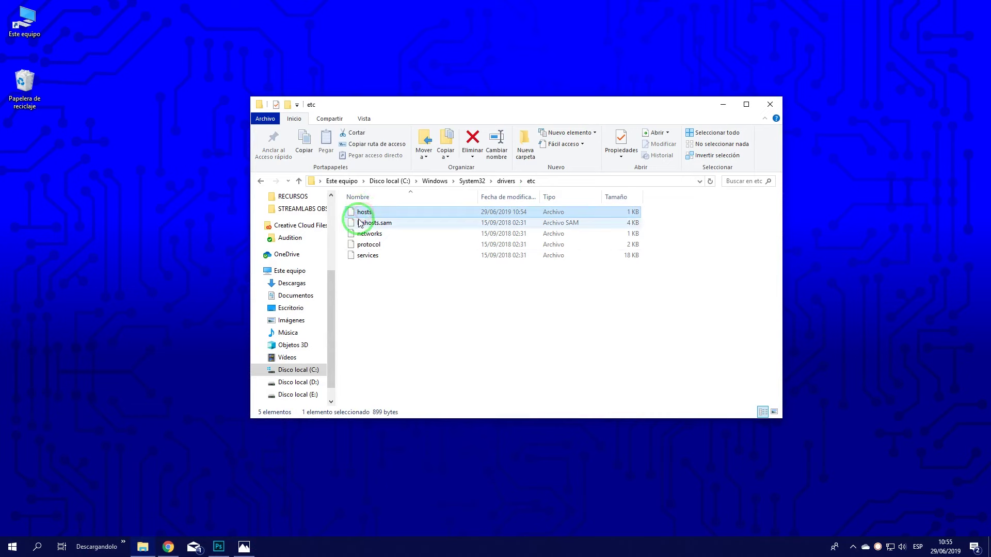
drag(362, 212, 165, 287)
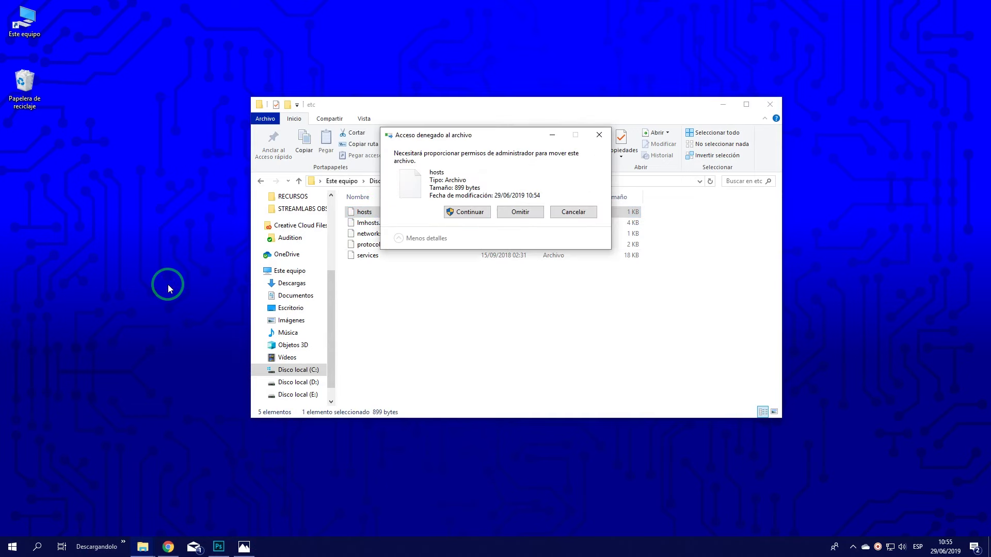
click(468, 212)
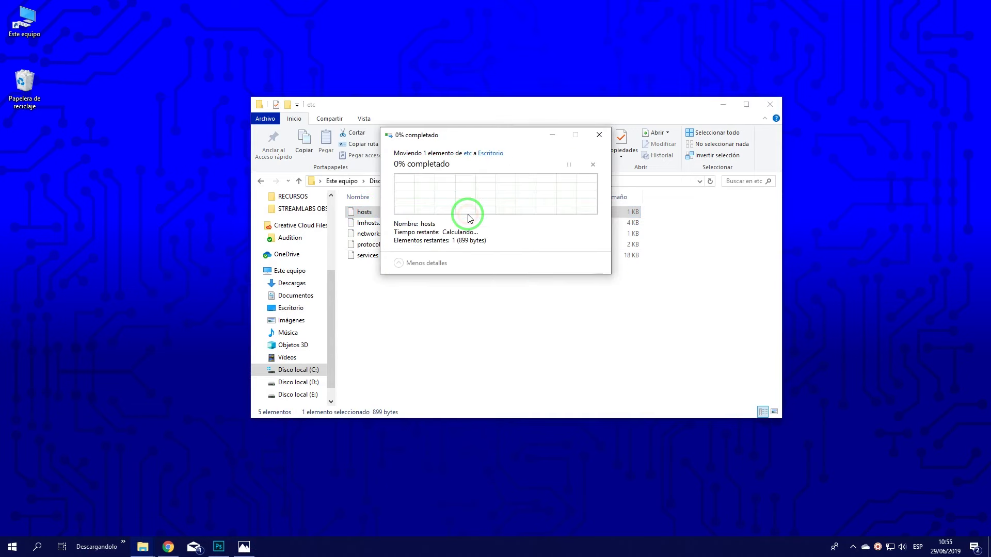
Step: Open the hosts file on the desktop with Bloc de notas to edit it again
right_click(174, 281)
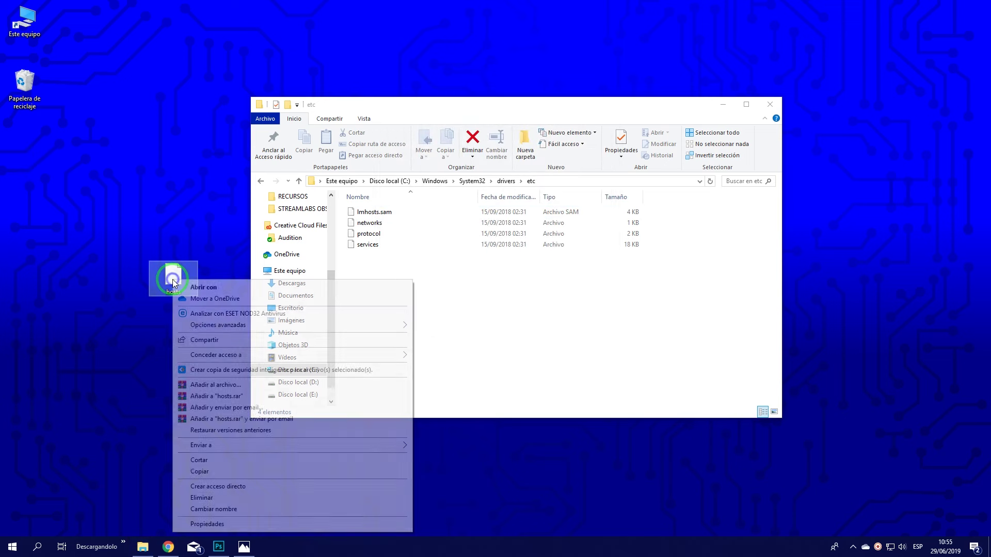
click(200, 287)
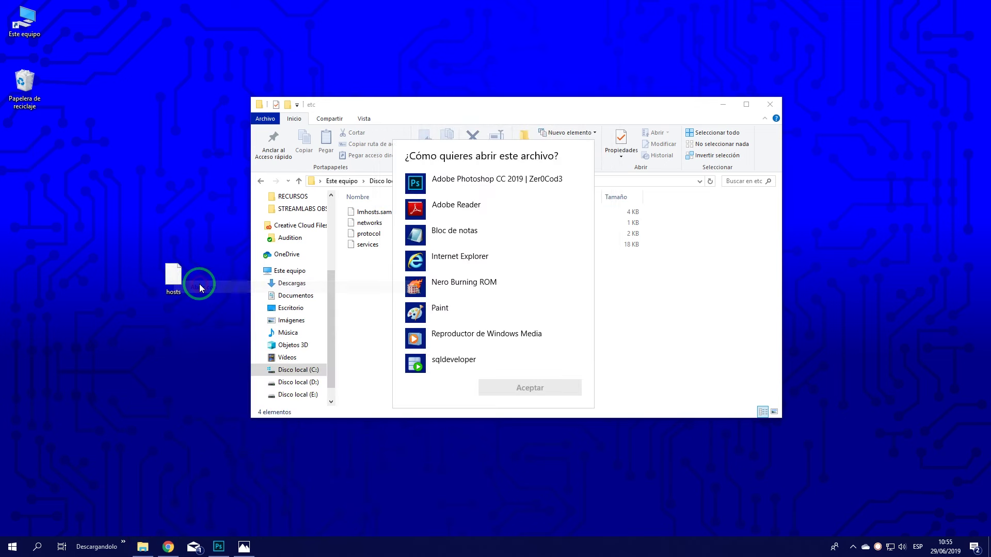
click(453, 244)
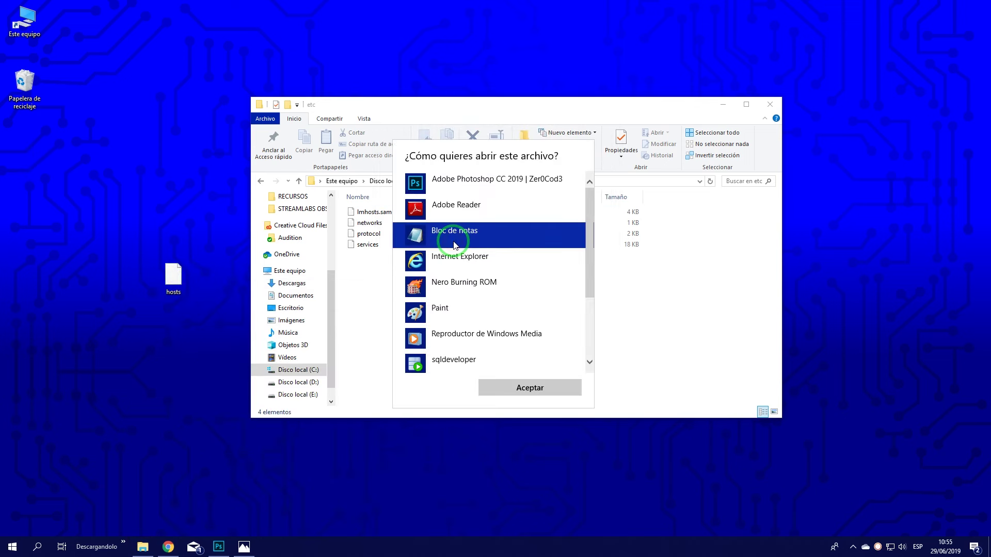
click(510, 387)
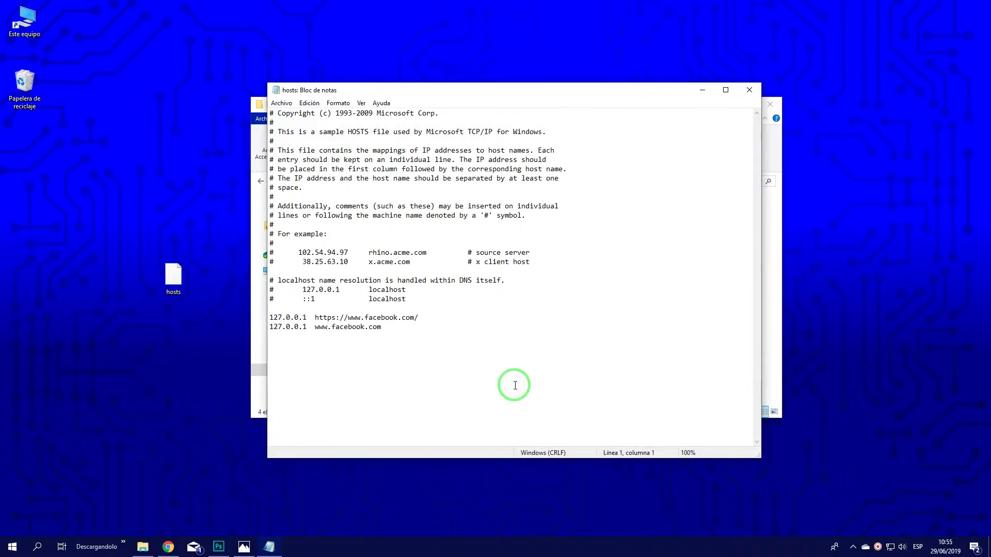
click(383, 328)
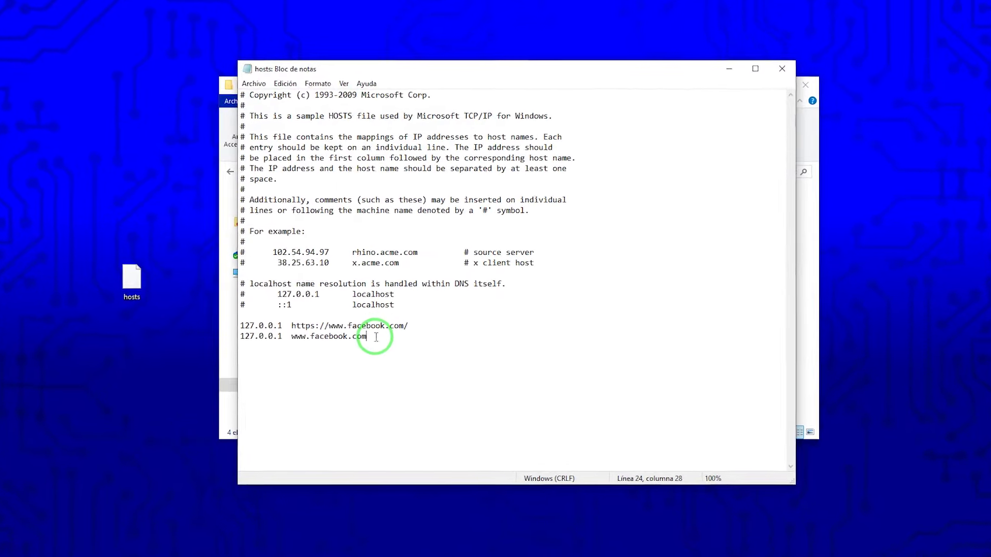
key(Return)
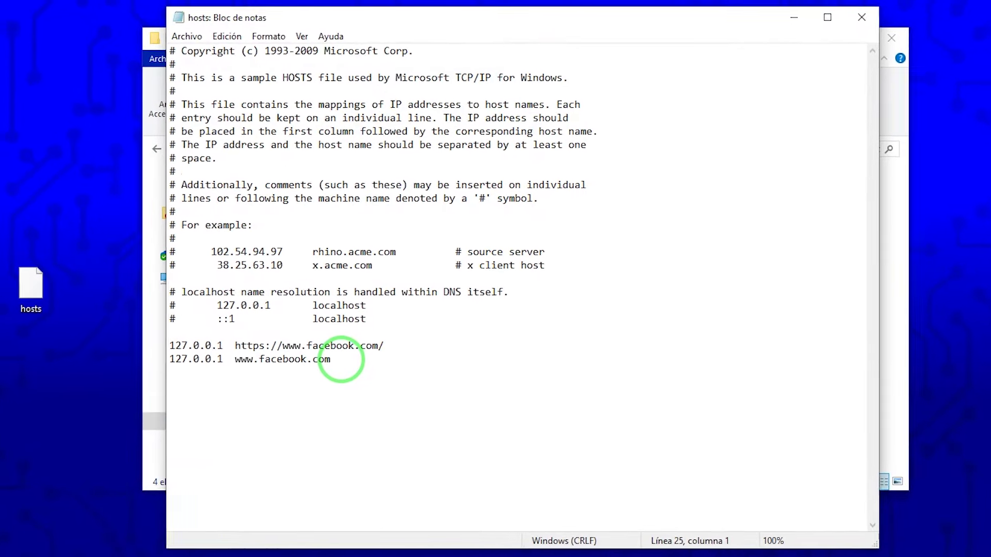
text(127.0.0.1)
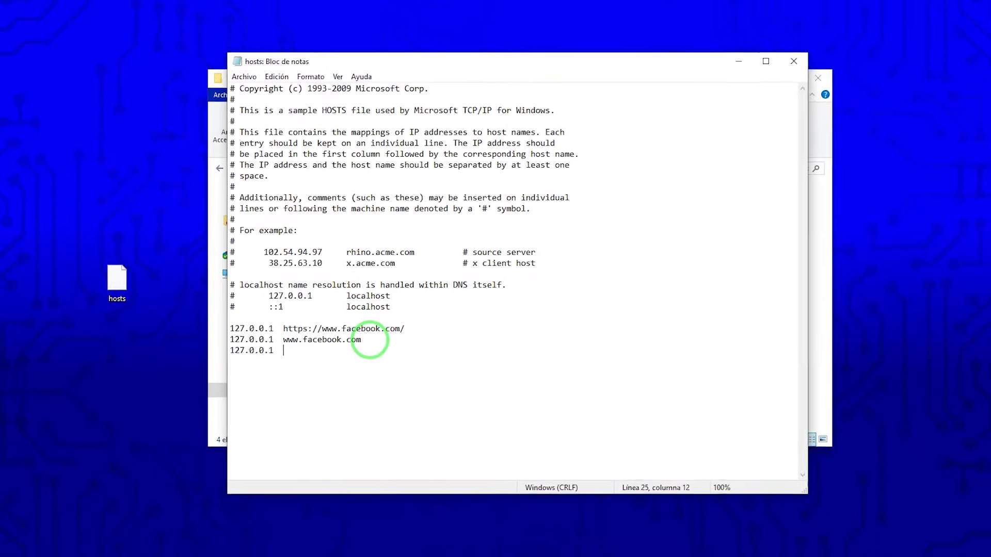
click(168, 546)
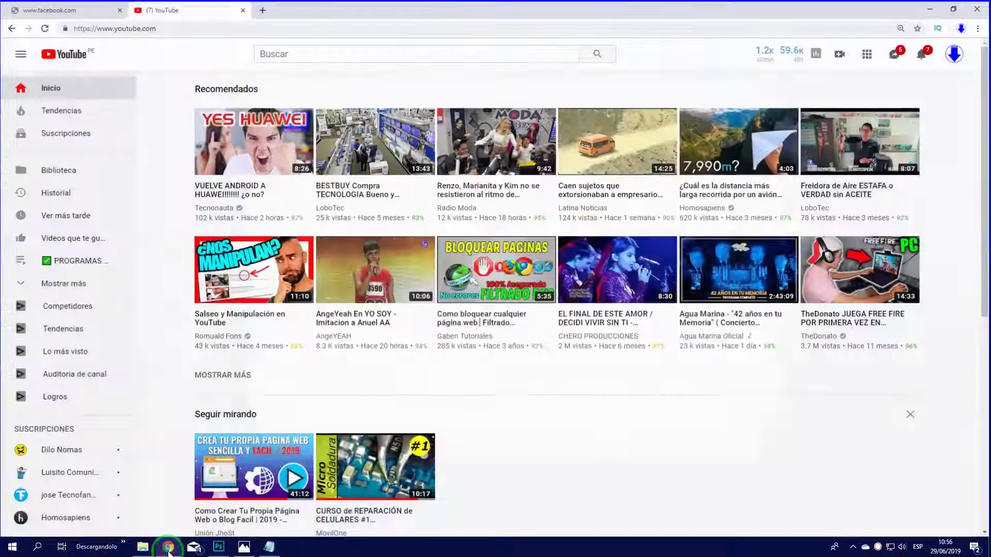
click(81, 25)
key(ctrl+c)
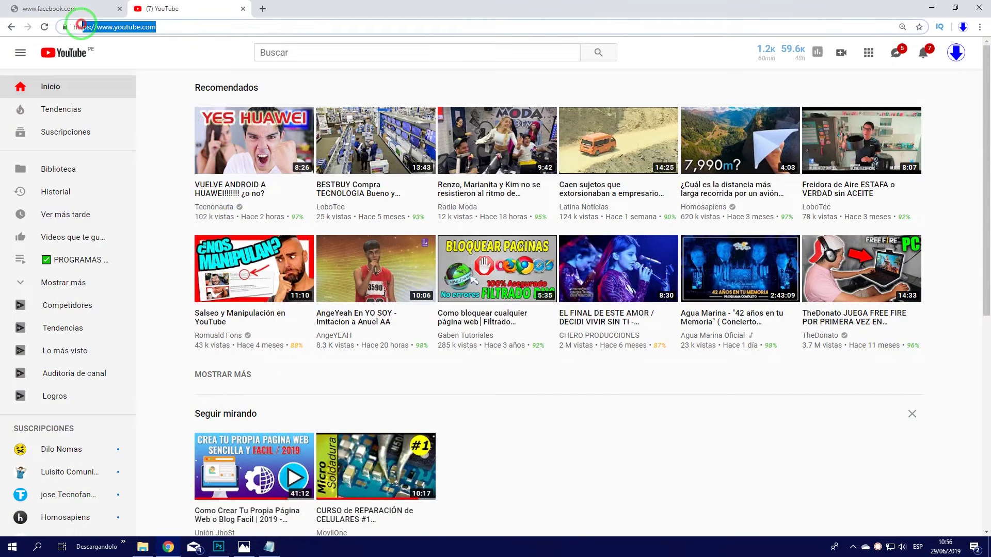
right_click(86, 31)
click(138, 89)
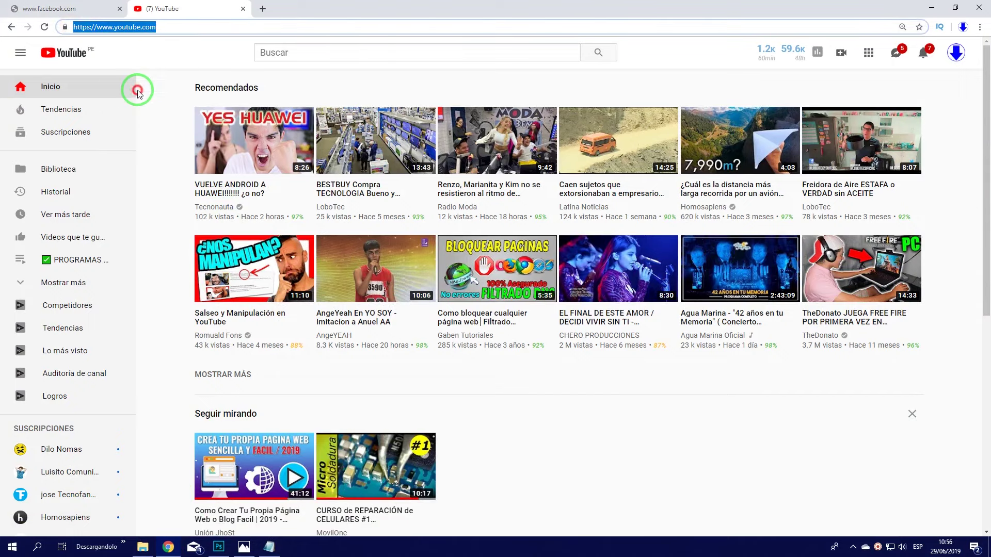
click(721, 18)
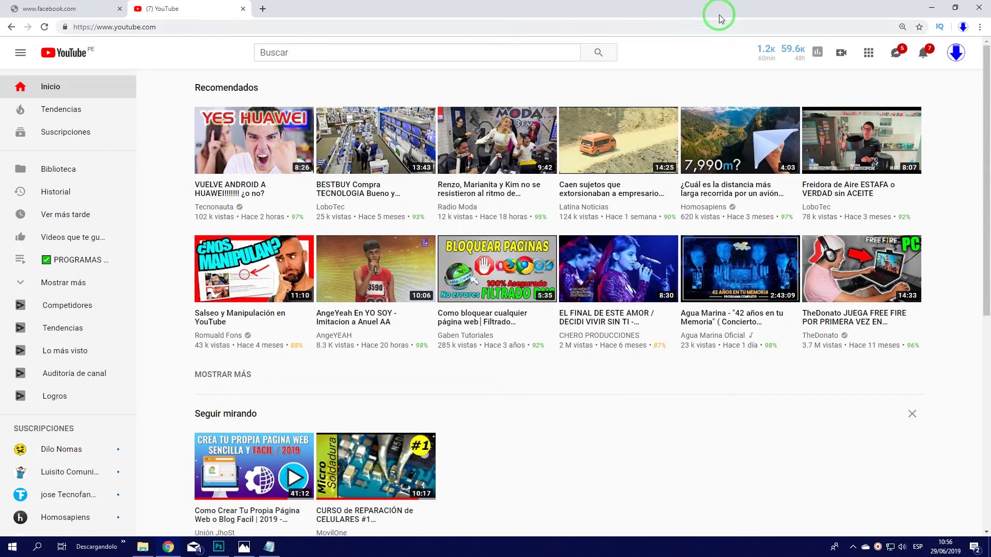
click(926, 4)
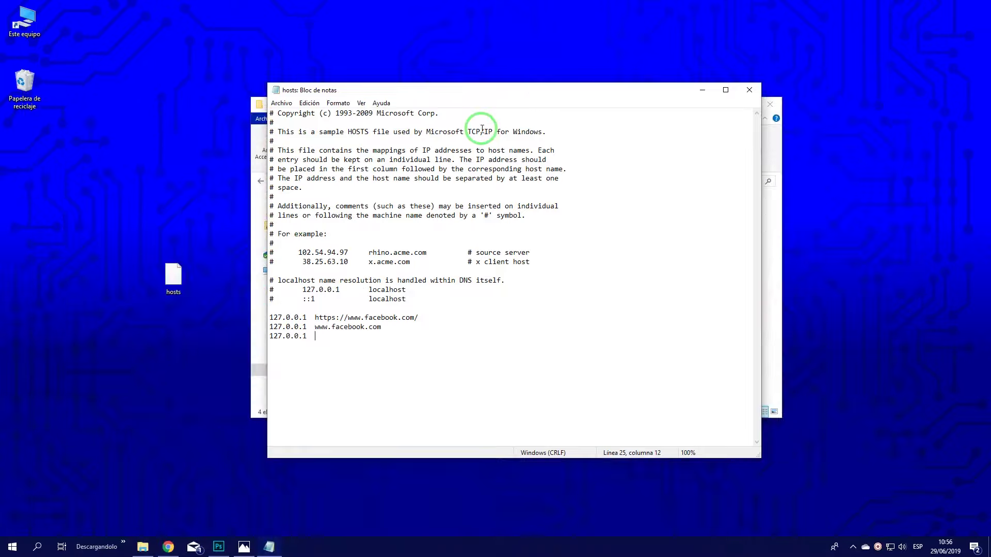
right_click(318, 336)
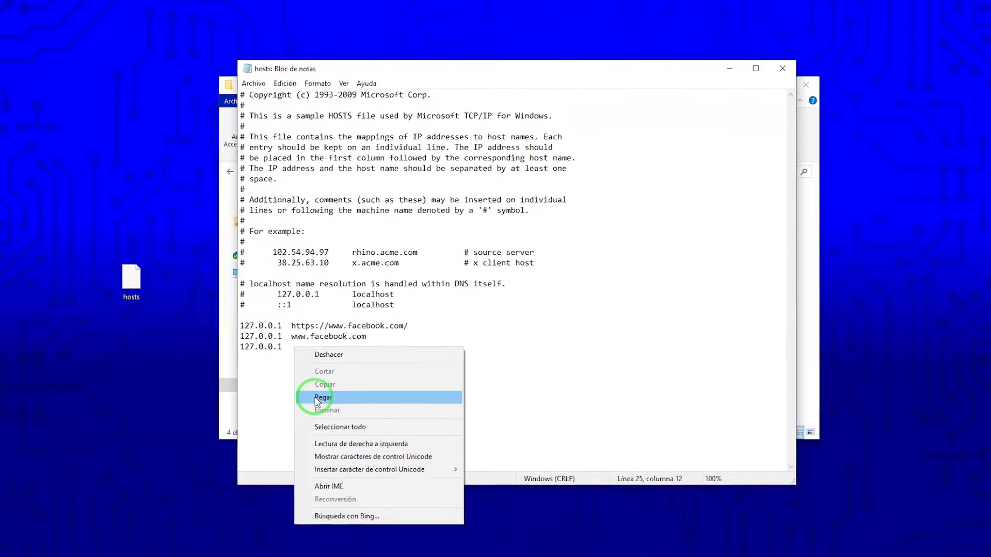
click(318, 397)
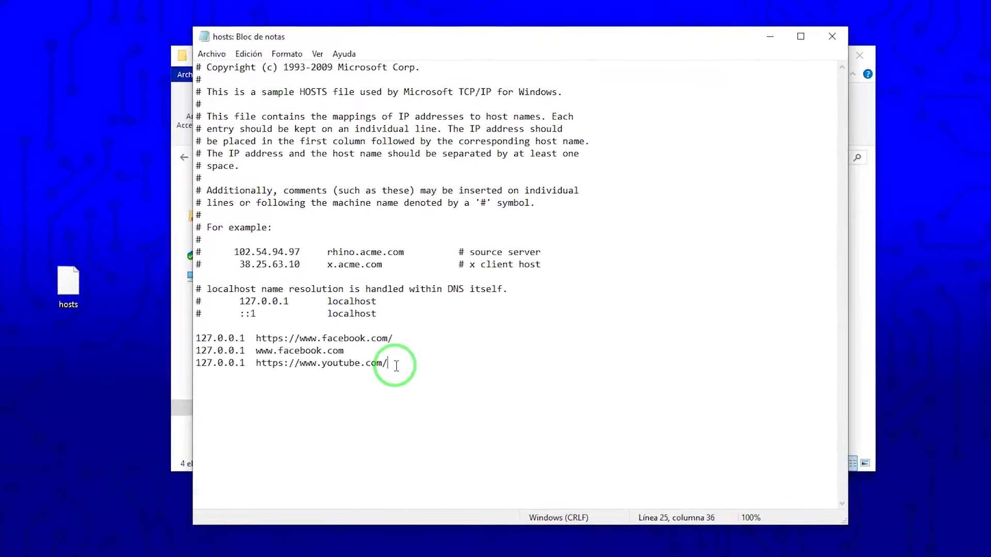
key(Return)
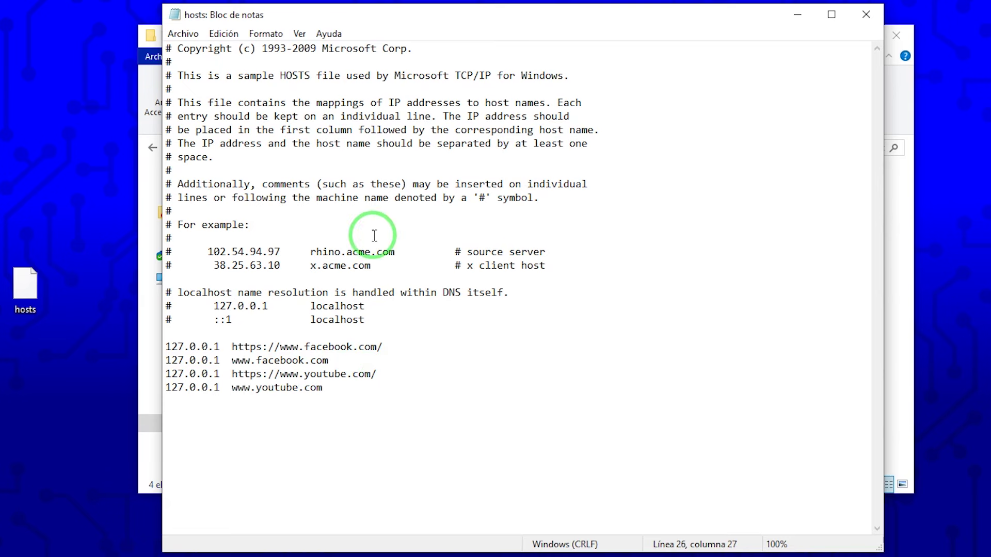
Step: Save and close the hosts file, and move it from the desktop back into the etc folder with administrator permission
click(177, 33)
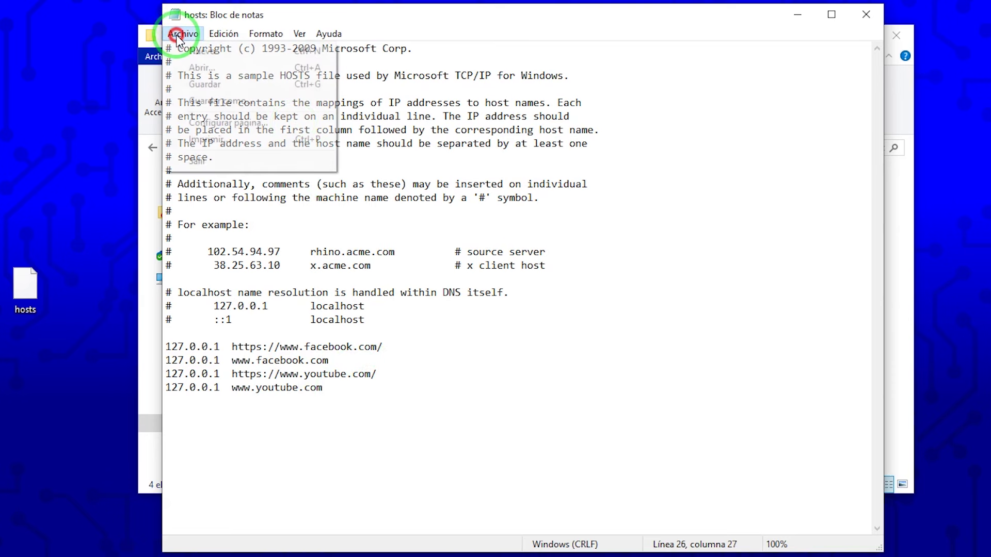
click(202, 84)
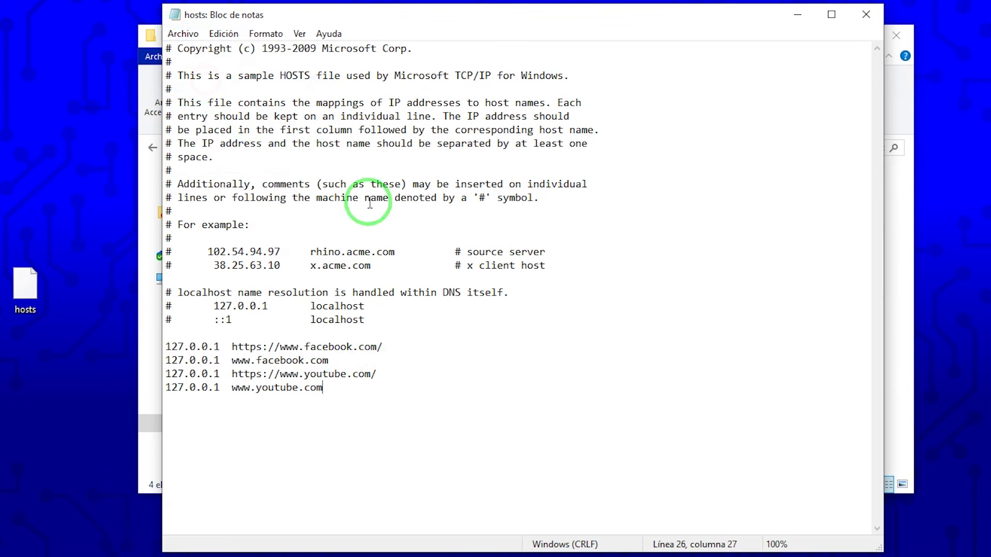
click(867, 15)
drag(29, 294, 374, 298)
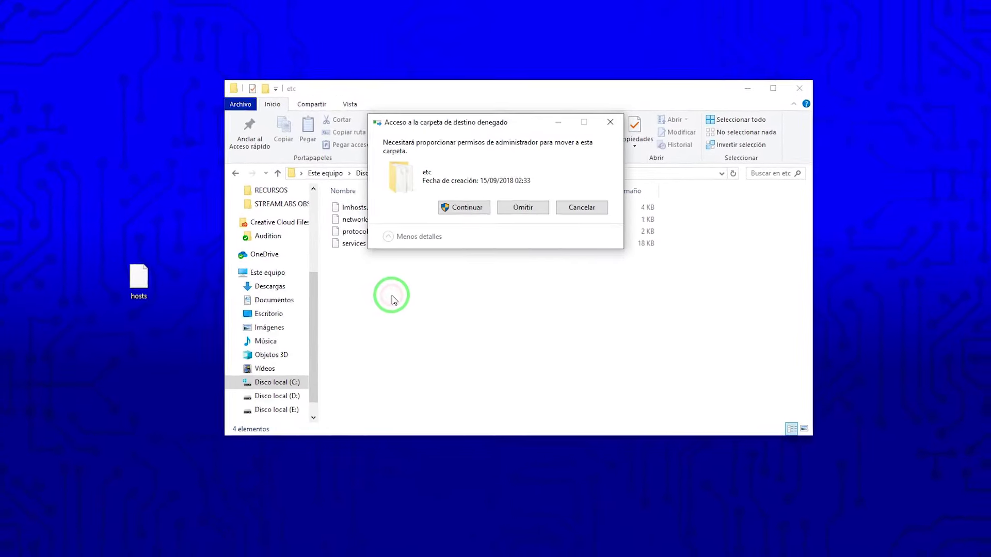
click(464, 207)
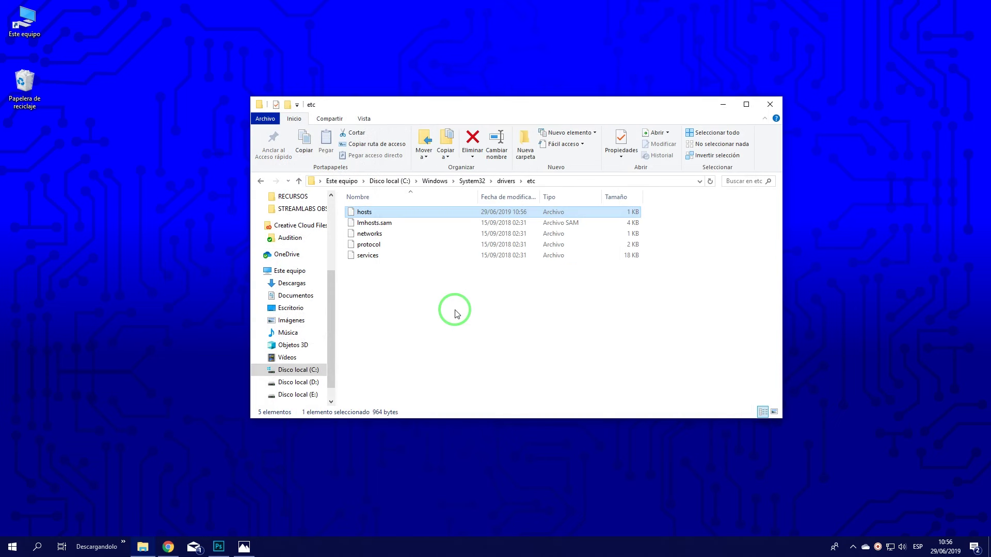
click(455, 311)
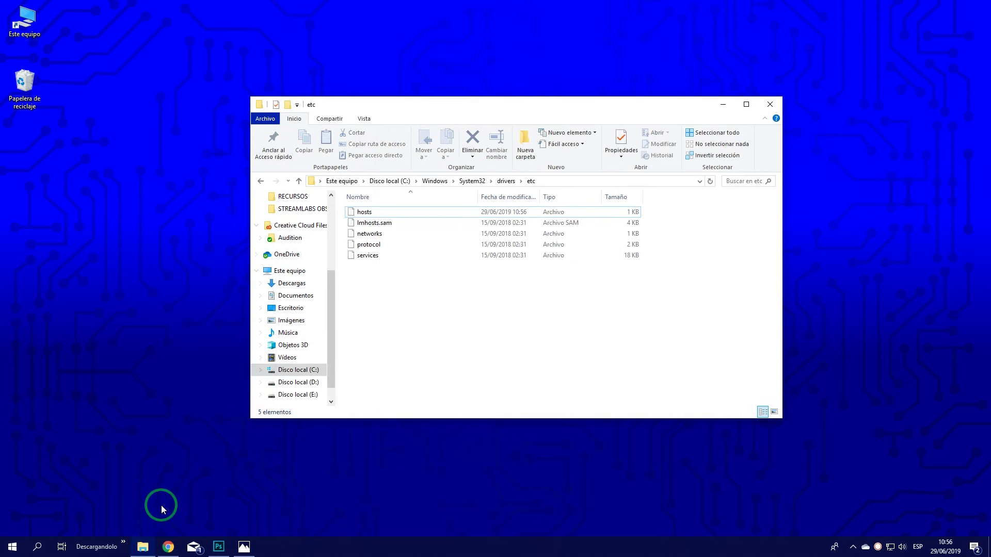
Step: In Chrome, replace the YouTube tab with a new one, search for youtube and open the YouTube site to test the block
click(164, 548)
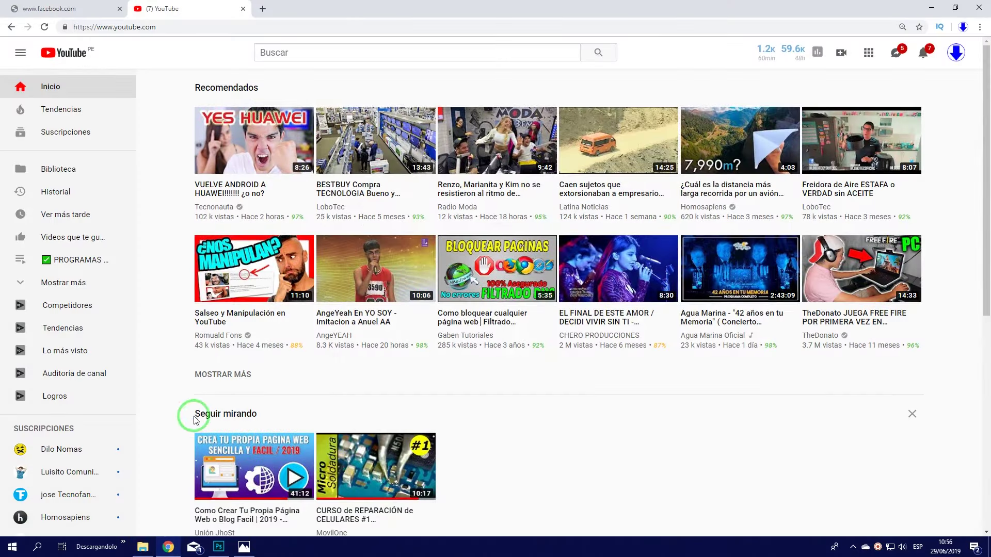
click(260, 10)
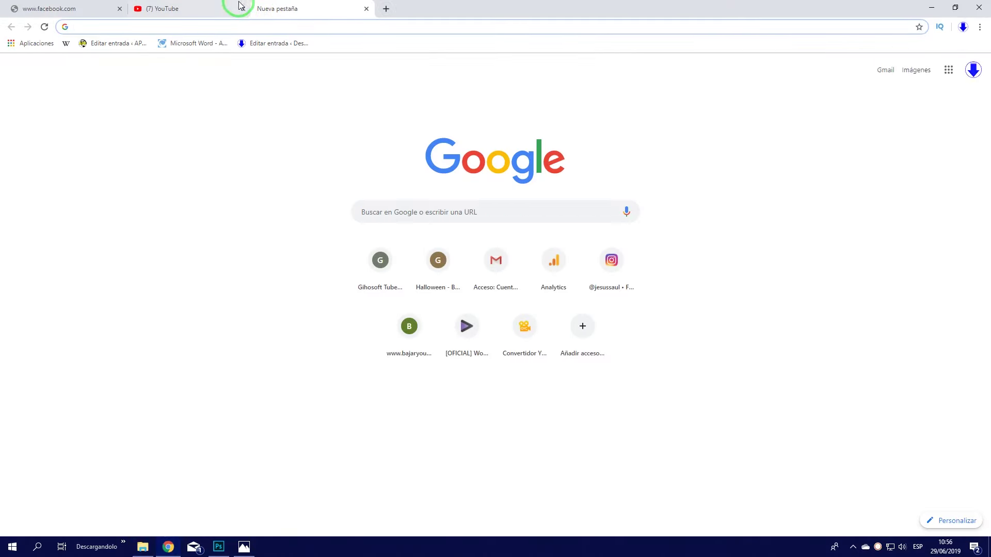
click(243, 9)
click(222, 26)
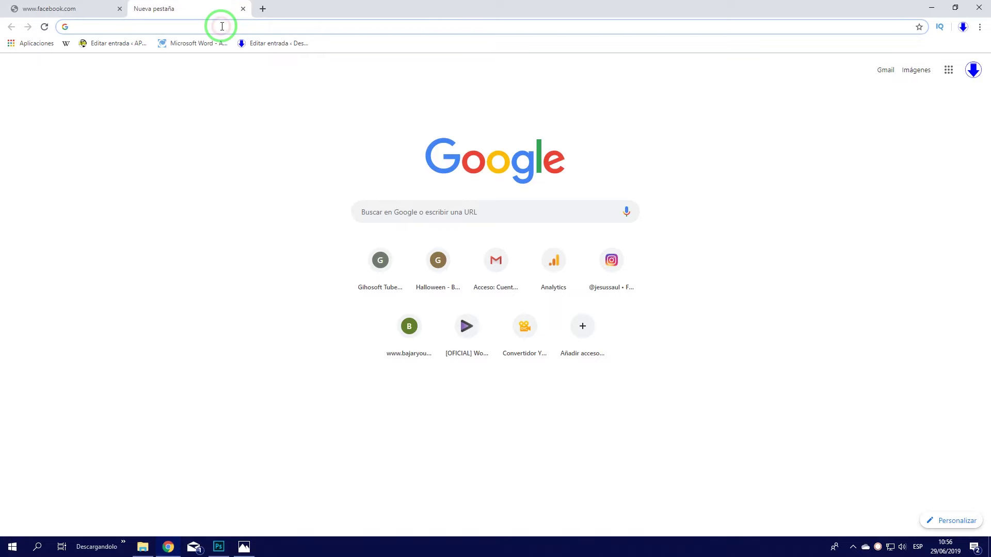
text(youtube)
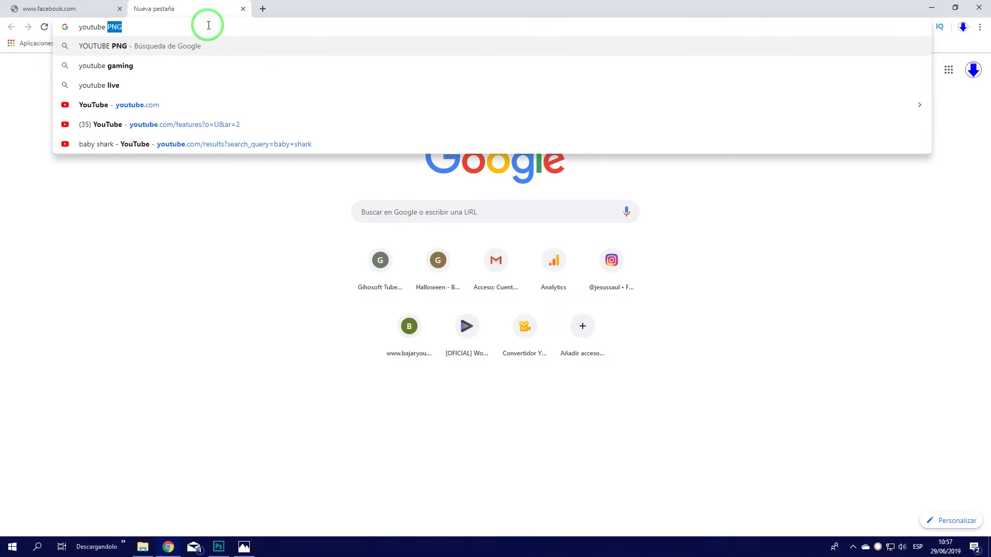
key(Return)
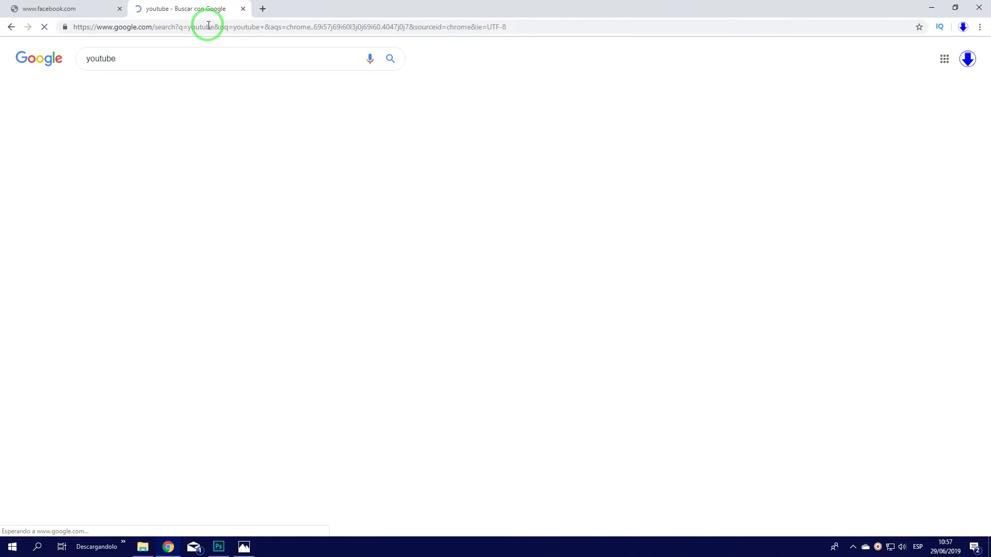
click(105, 129)
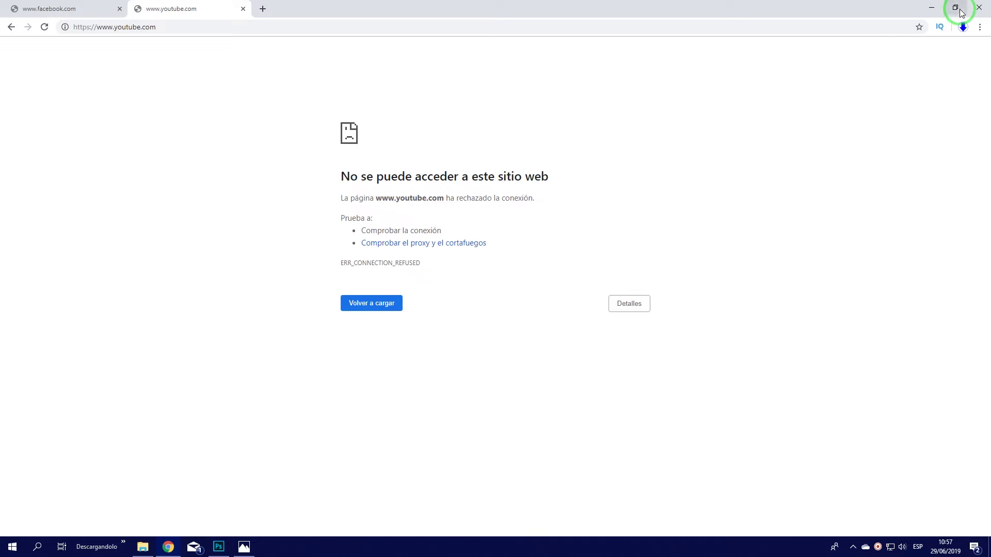
Step: Return to the etc folder and move the hosts file onto the desktop beside the folder window, granting administrator permission
click(935, 8)
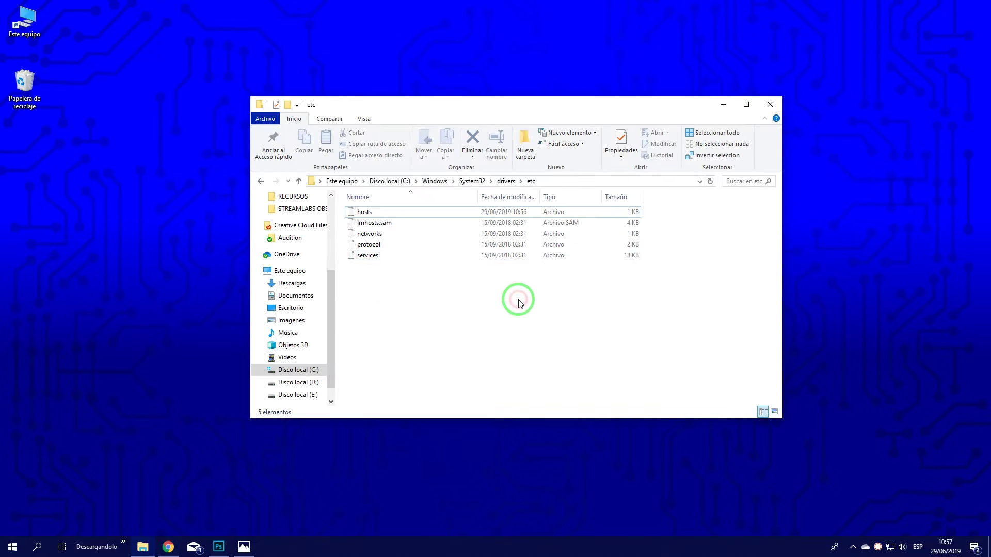
click(379, 214)
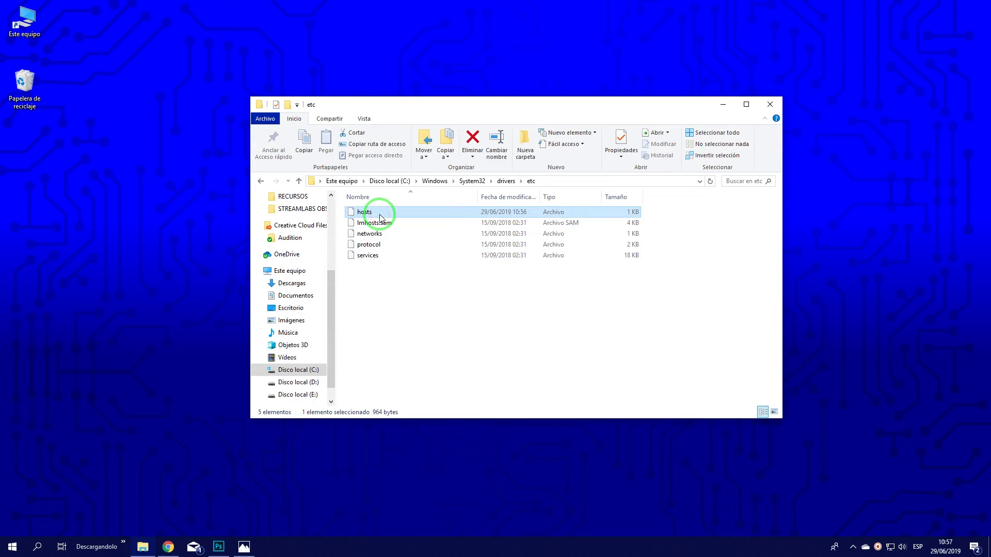
drag(326, 223, 172, 278)
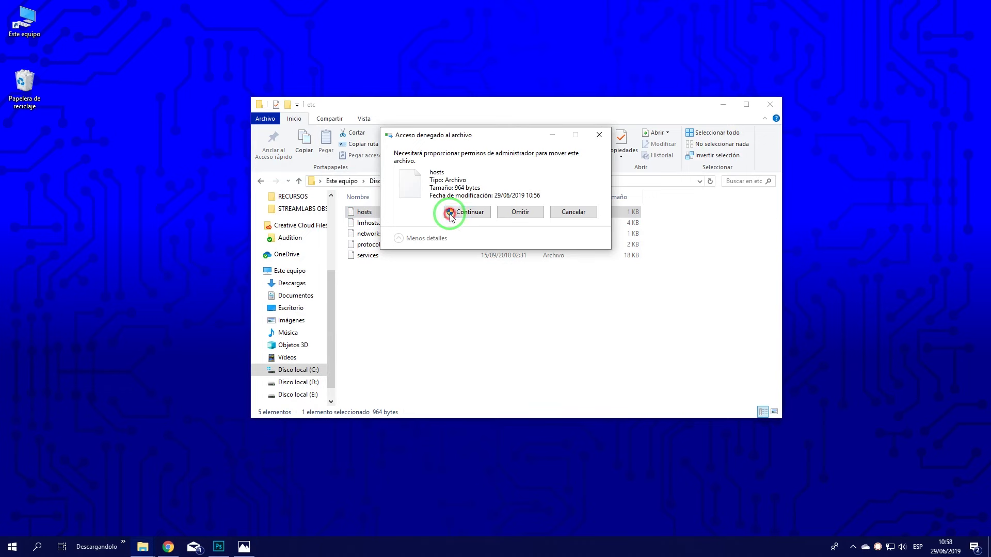
click(454, 212)
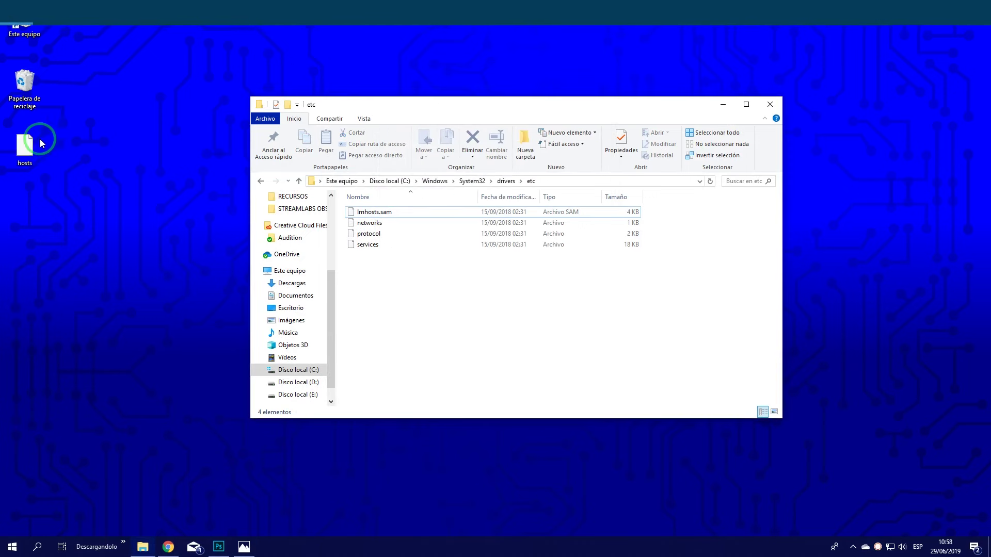
drag(28, 149, 180, 265)
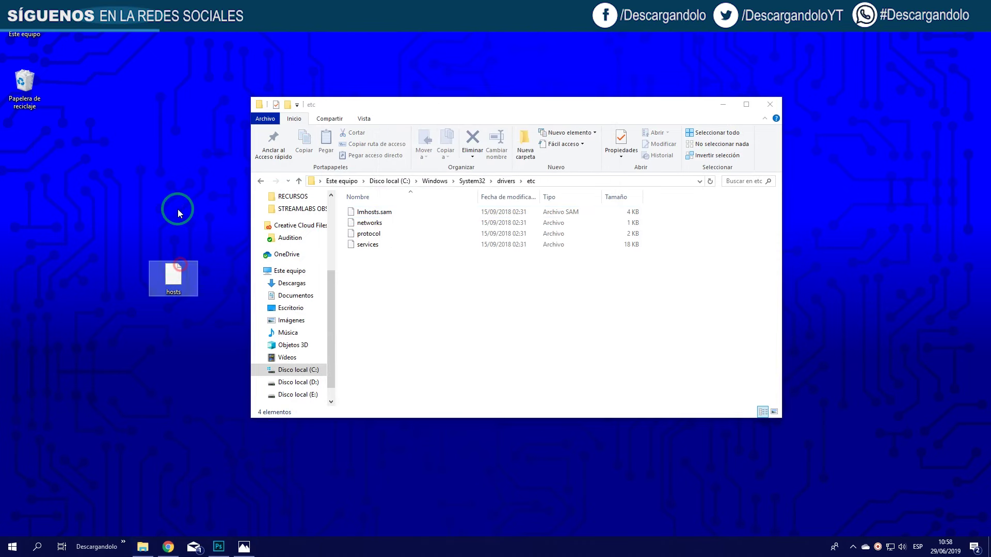
Step: Open the desktop copy of the hosts file with Bloc de notas
right_click(170, 277)
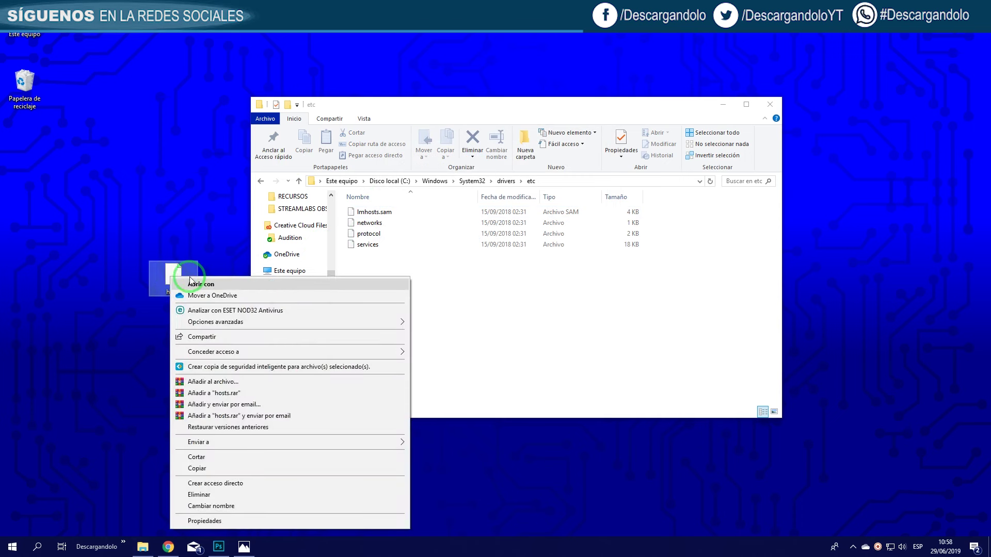
click(212, 284)
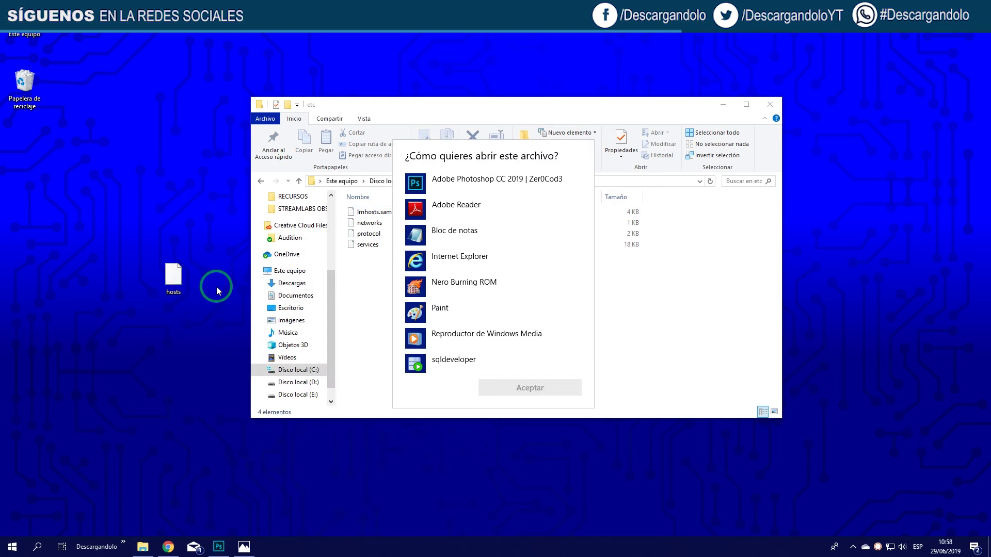
click(459, 242)
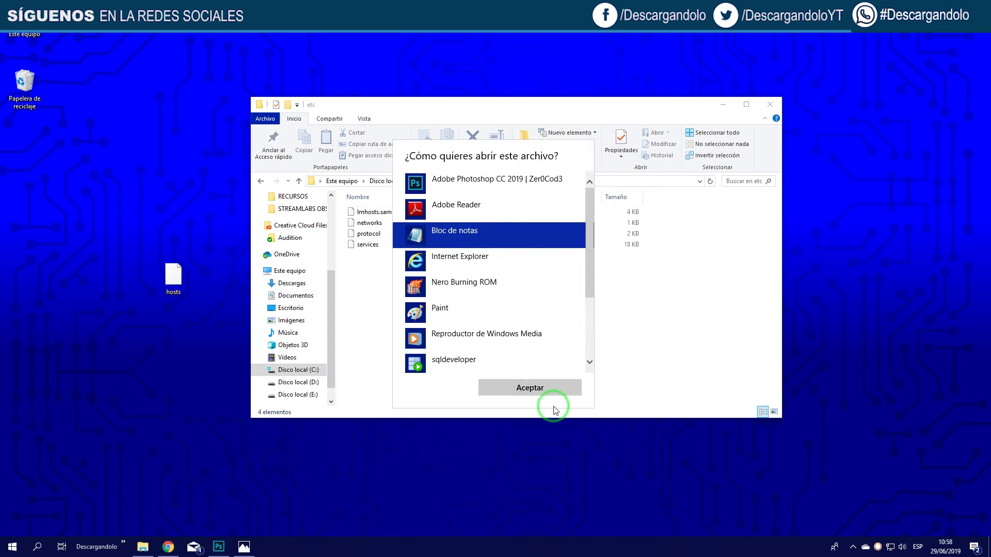
click(535, 388)
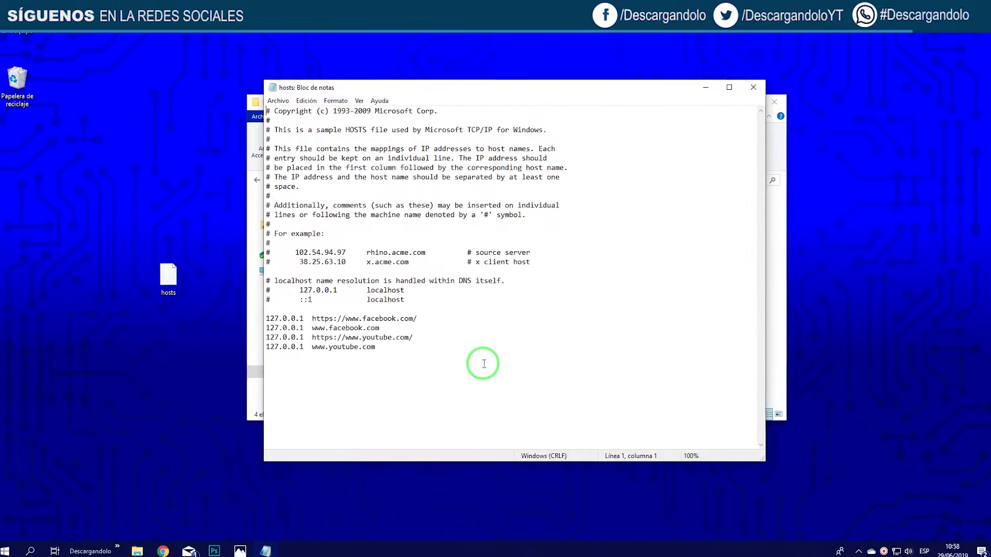
Step: Delete the four 127.0.0.1 lines for Facebook and YouTube from the end of the hosts file, and save and close it
drag(475, 376, 228, 328)
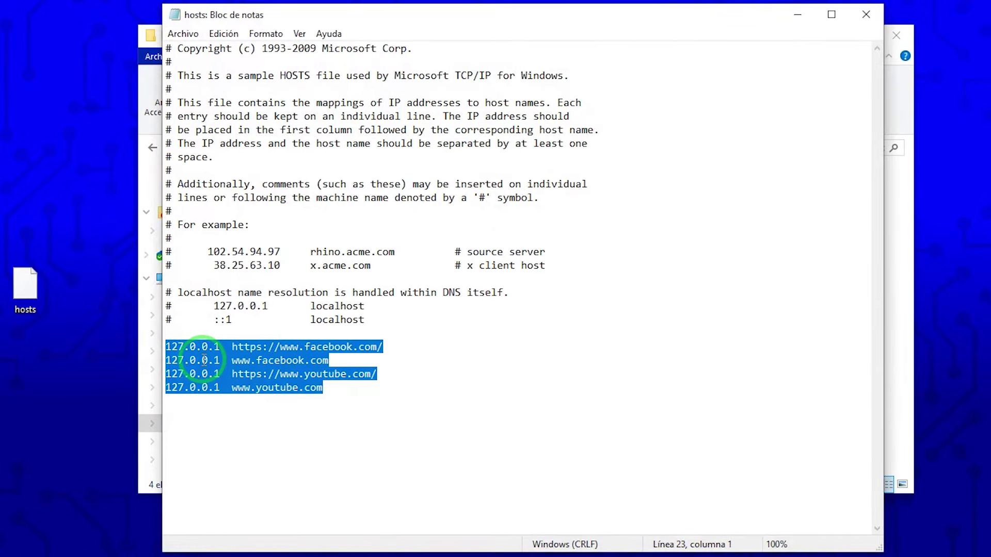
key(Delete)
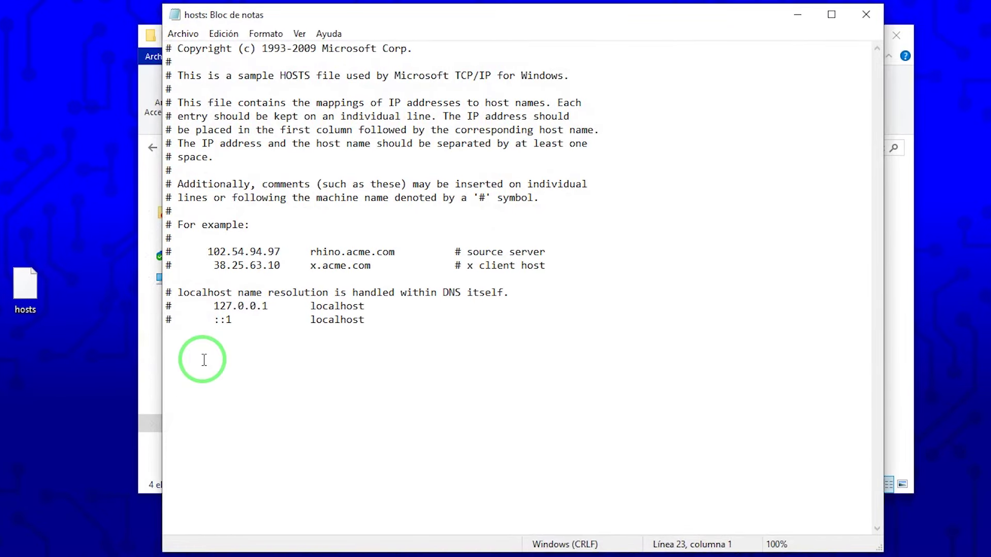
click(185, 33)
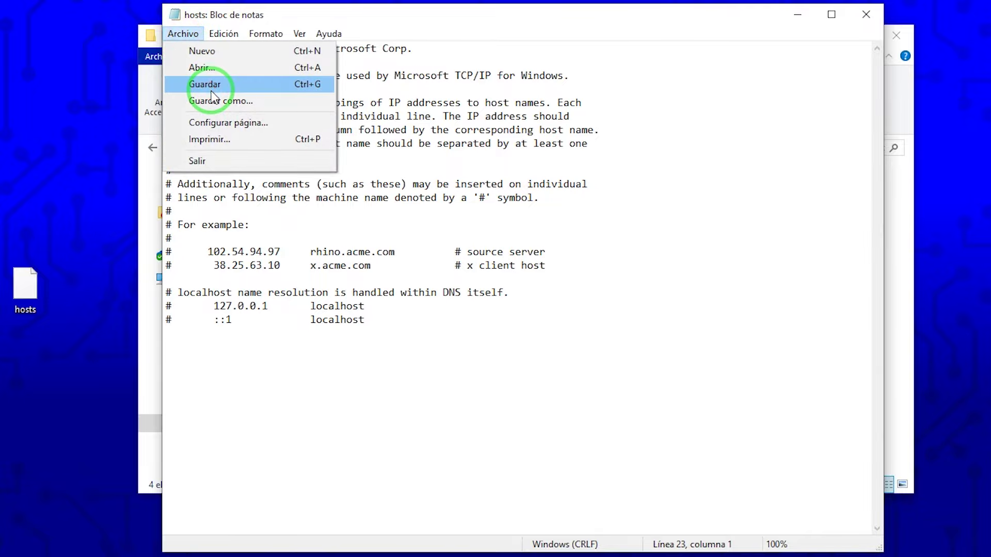
click(209, 87)
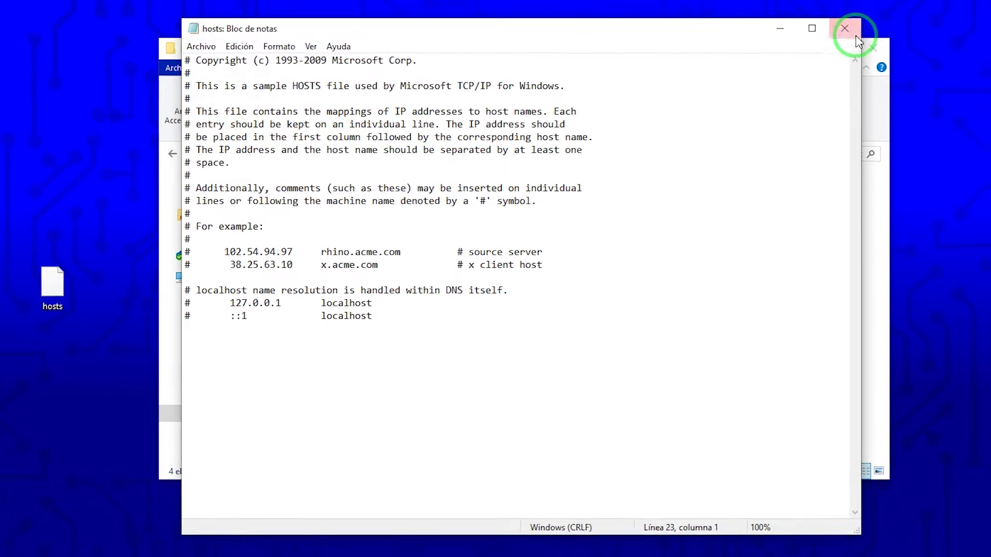
click(855, 35)
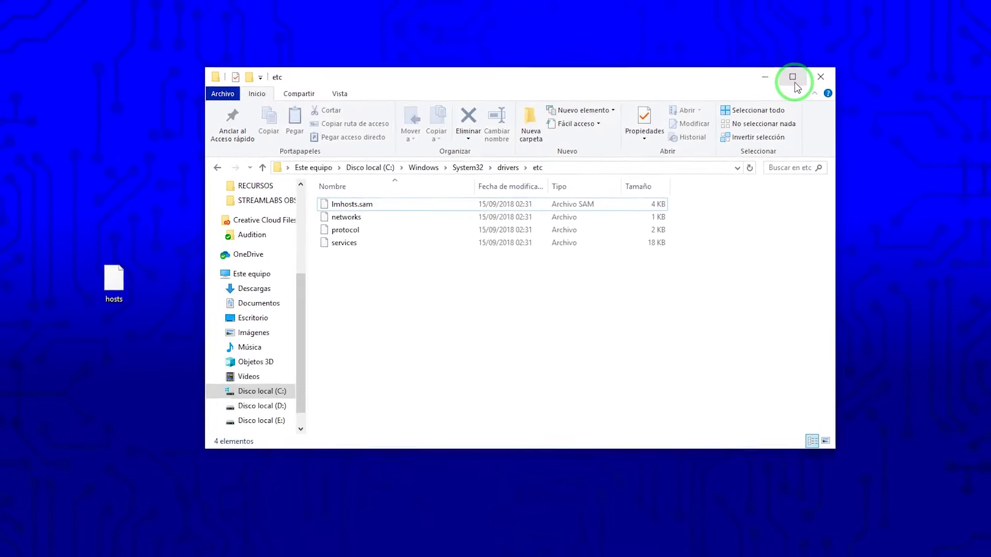
Step: Move the unblocked hosts file from the desktop back into the etc folder, granting administrator permission
drag(116, 276, 365, 296)
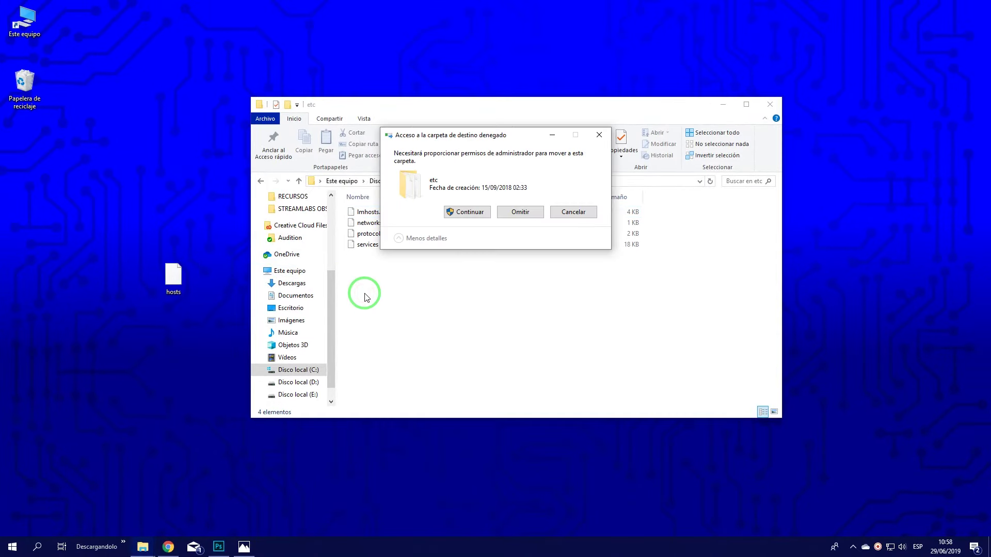
click(469, 212)
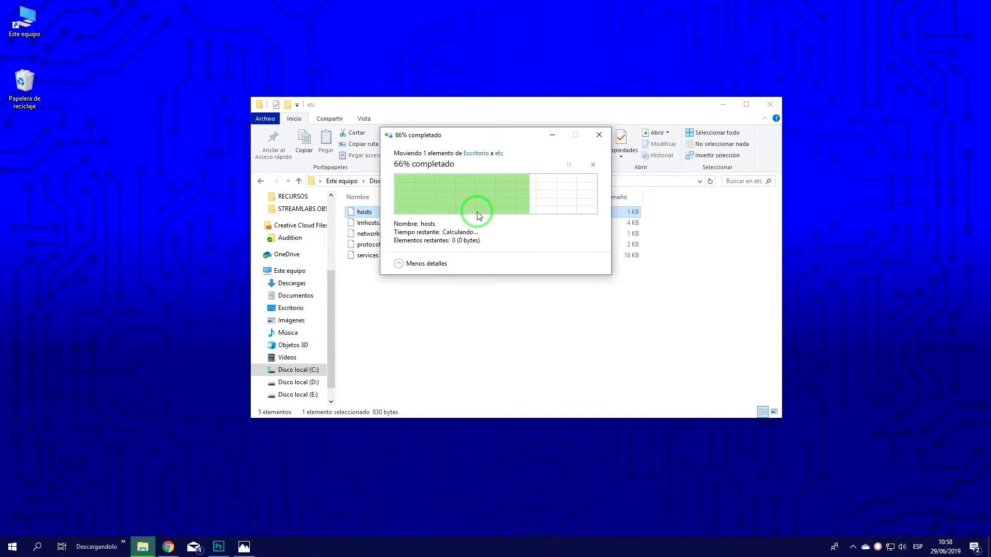
click(463, 315)
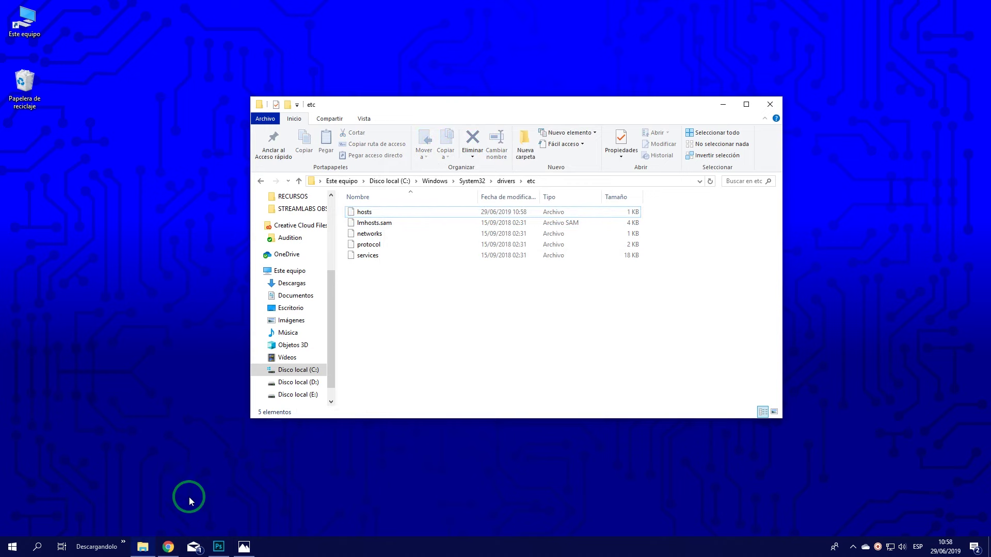
Step: Switch to Chrome and reload the YouTube and Facebook pages to check whether both sites are accessible
click(169, 547)
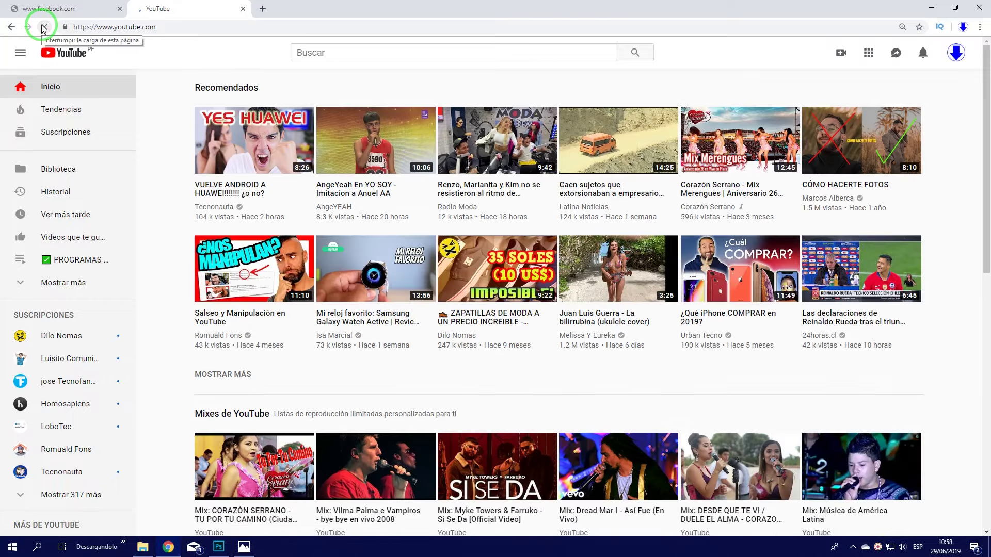
click(56, 11)
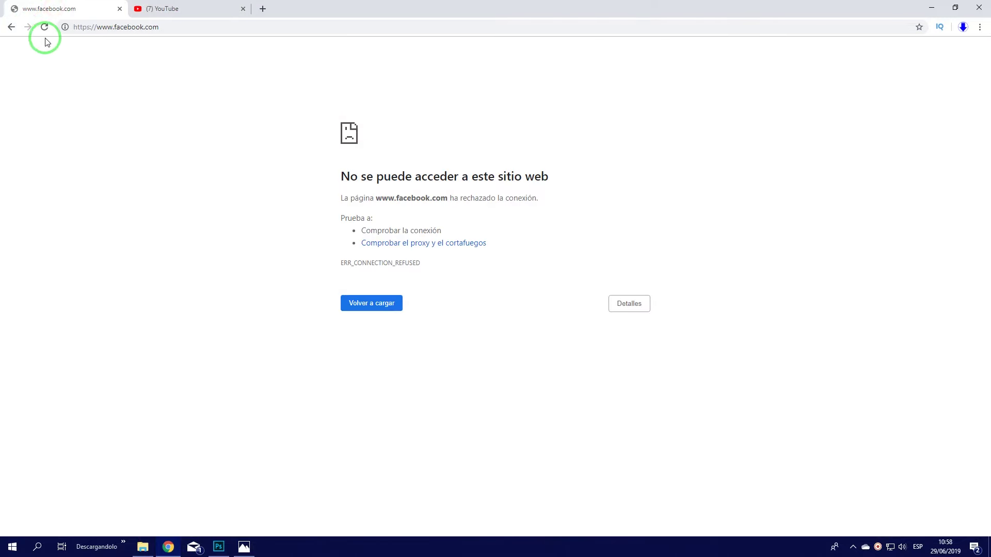
click(44, 27)
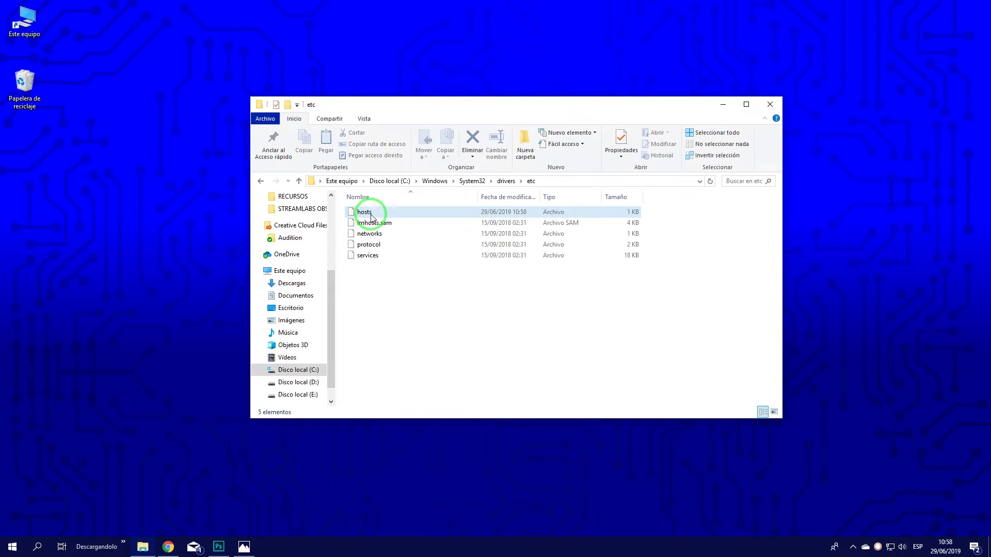
Step: Delete the hosts file from the etc folder, granting administrator permission
click(369, 215)
key(Delete)
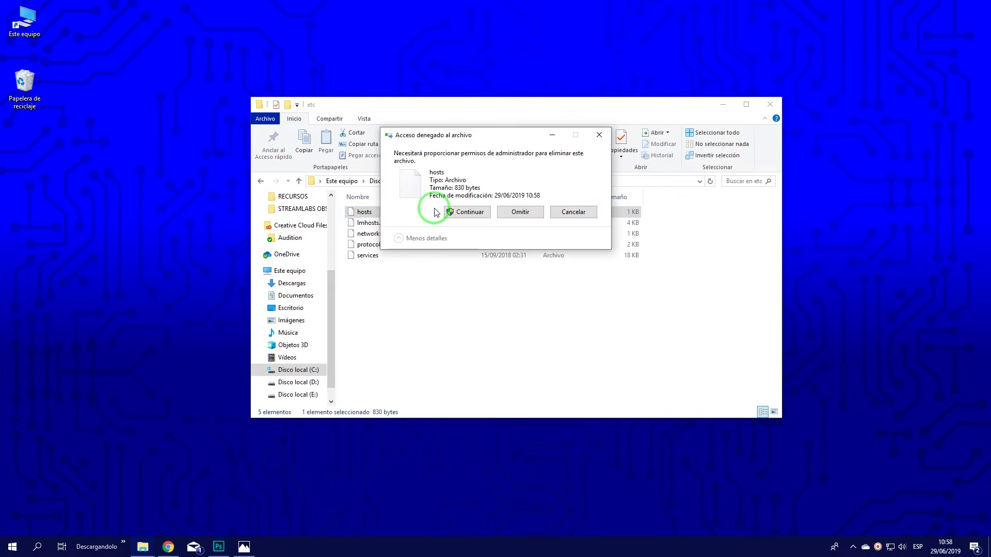
click(469, 212)
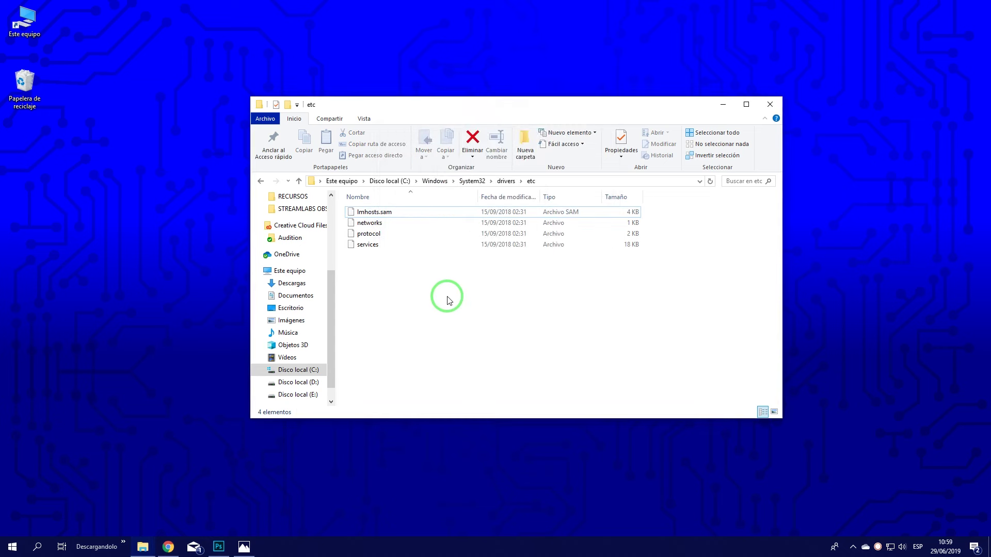
Step: Restore the deleted hosts file from the Papelera de reciclaje to the etc folder, granting administrator permission, and close the recycle bin window
double_click(31, 105)
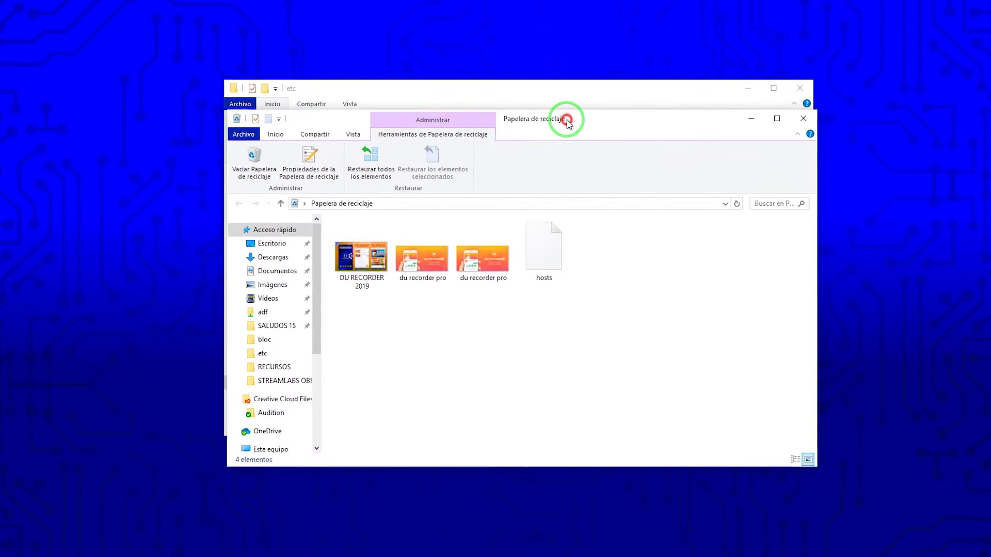
click(546, 254)
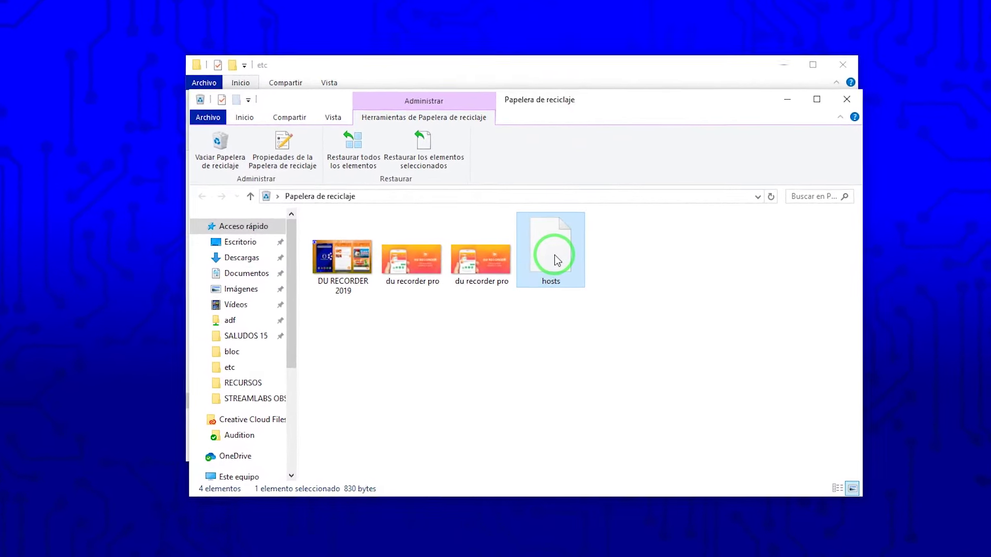
mouse_move(555, 255)
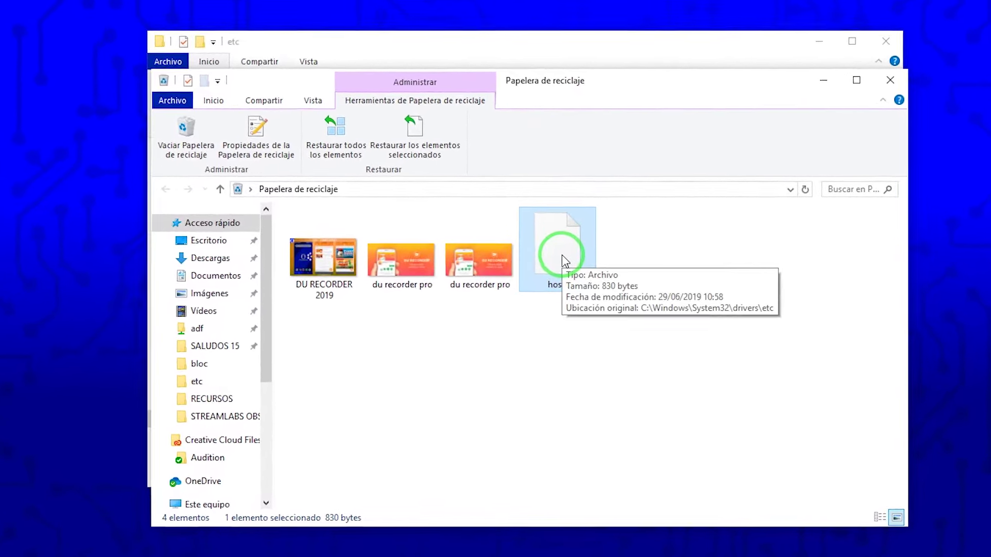
right_click(562, 256)
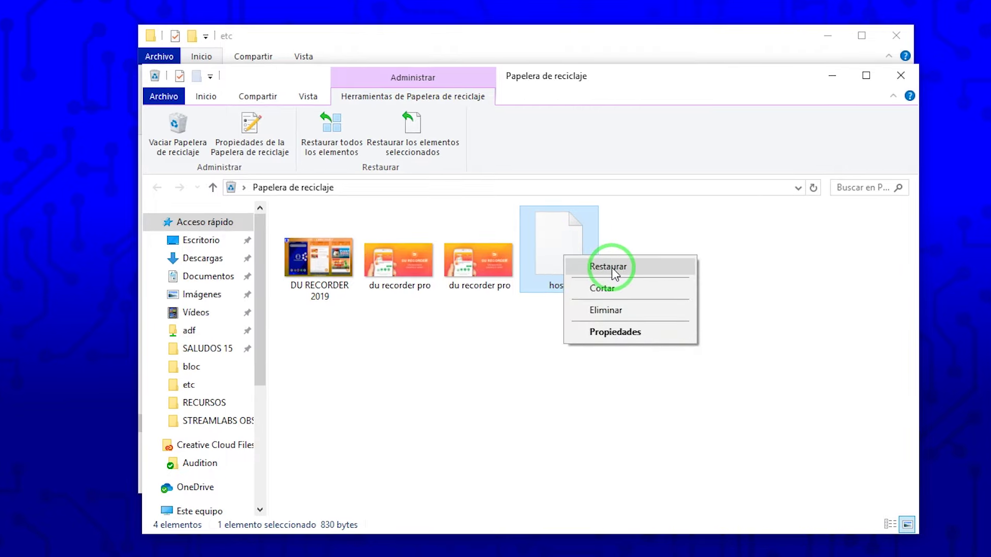
click(611, 268)
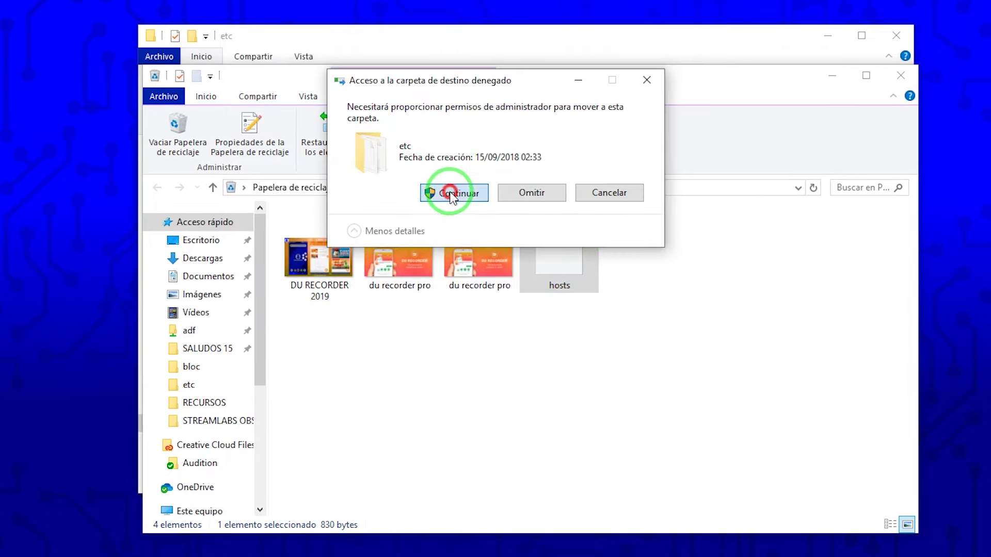
click(398, 193)
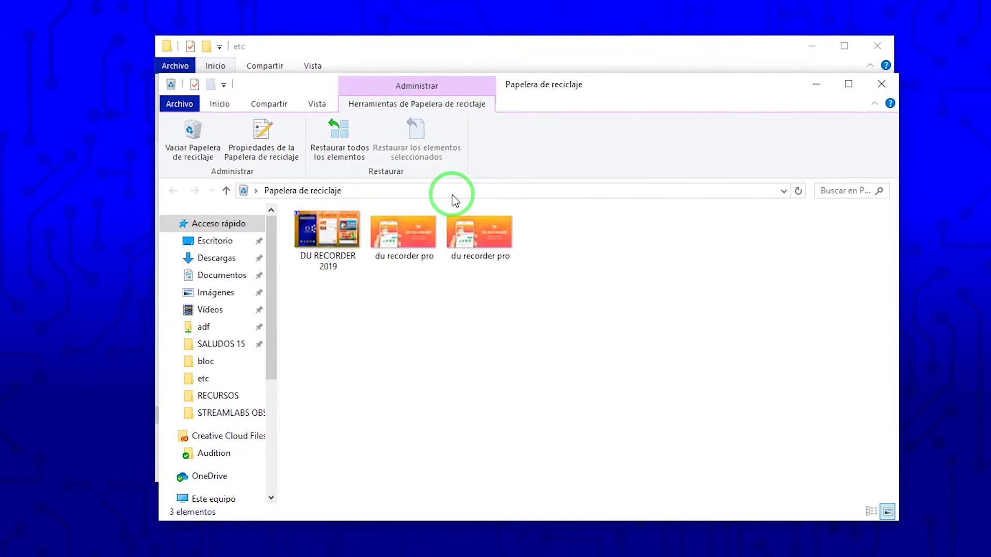
click(868, 90)
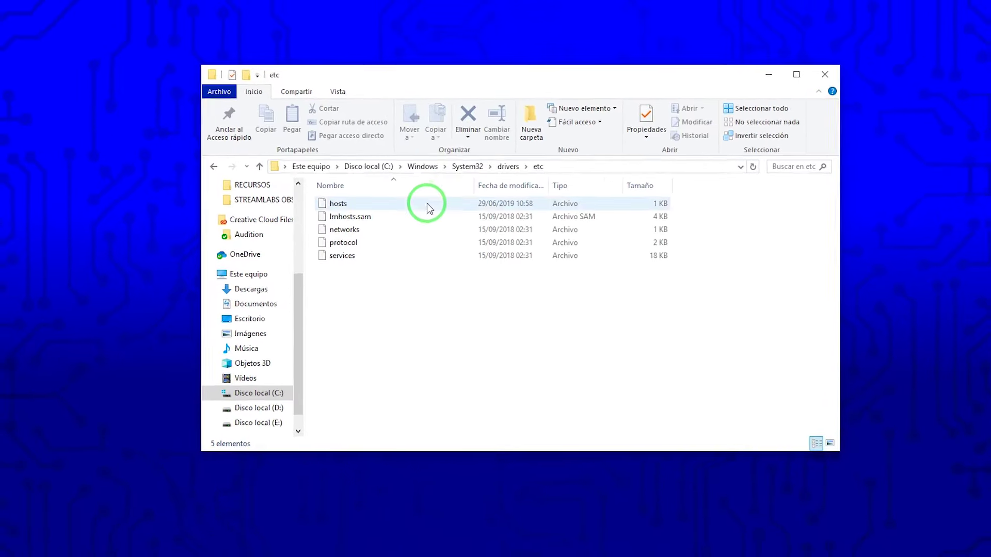
click(363, 197)
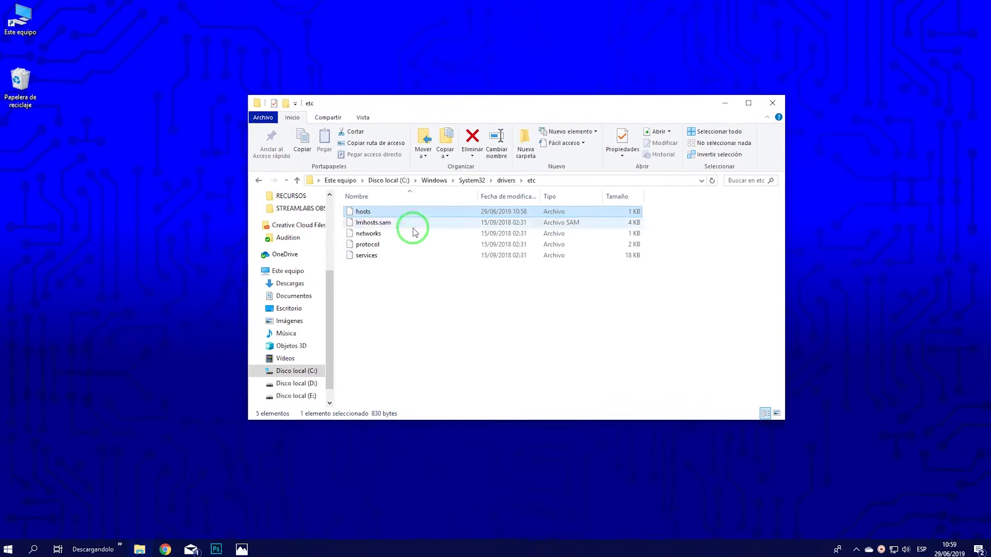
click(409, 299)
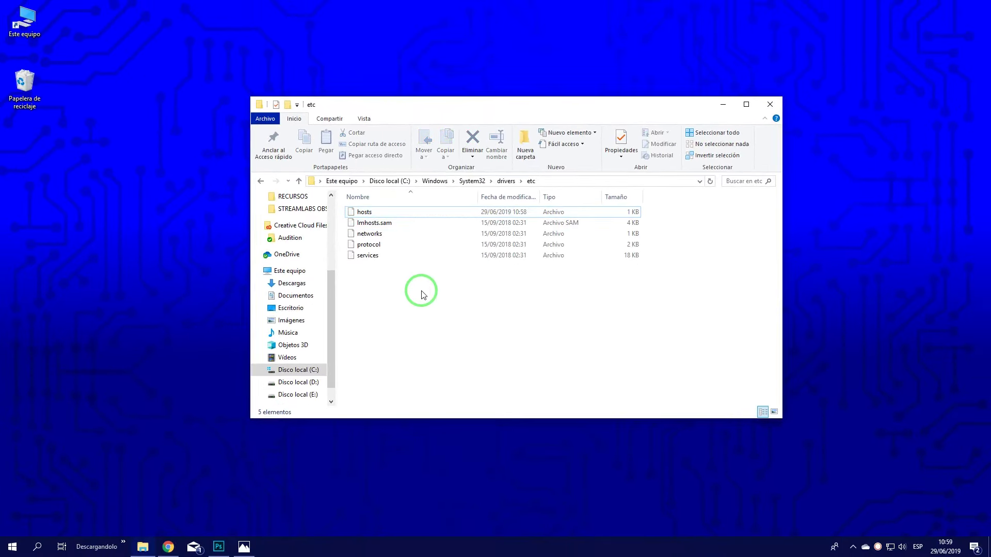